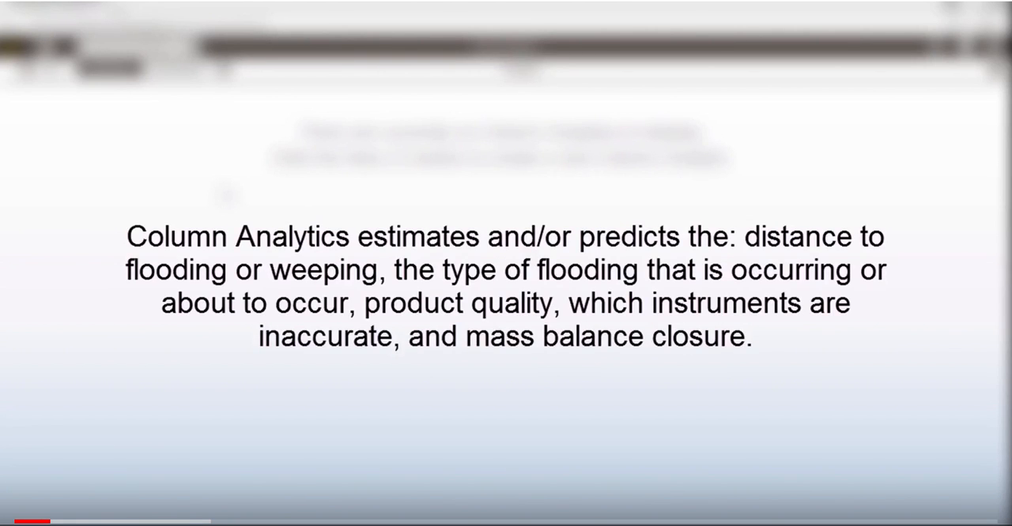
{"action": "left_click", "coordinate": [68, 499]}
{"action": "left_click", "coordinate": [67, 493]}
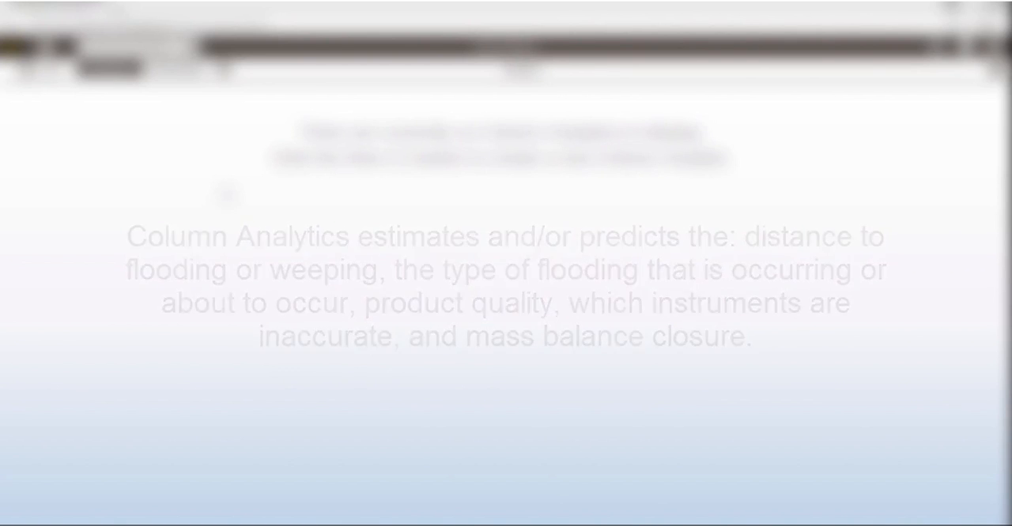
{"action": "left_click", "coordinate": [68, 501]}
{"action": "left_click", "coordinate": [68, 501]}
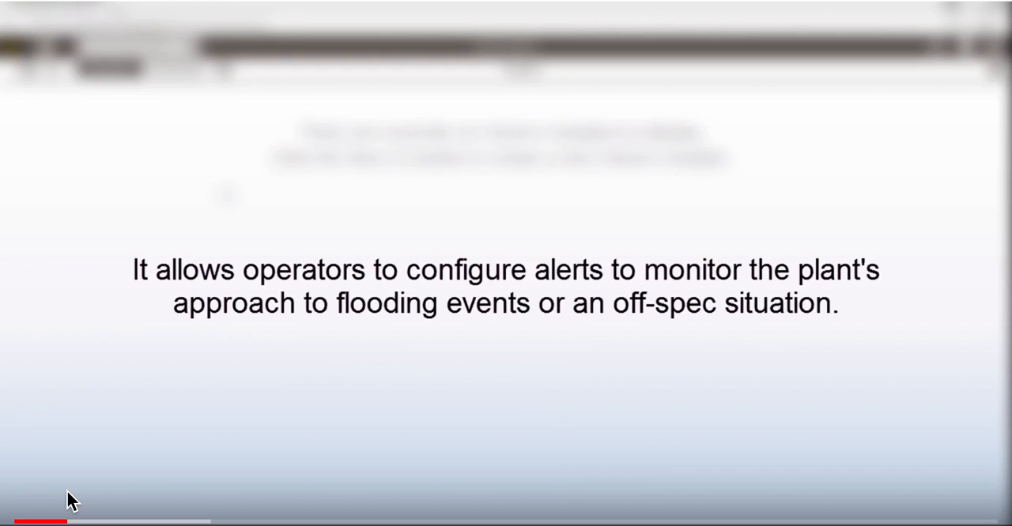
{"action": "left_click", "coordinate": [68, 501]}
{"action": "left_click", "coordinate": [68, 501]}
{"action": "left_click", "coordinate": [68, 501]}
{"action": "left_click", "coordinate": [68, 501]}
{"action": "left_click", "coordinate": [68, 501]}
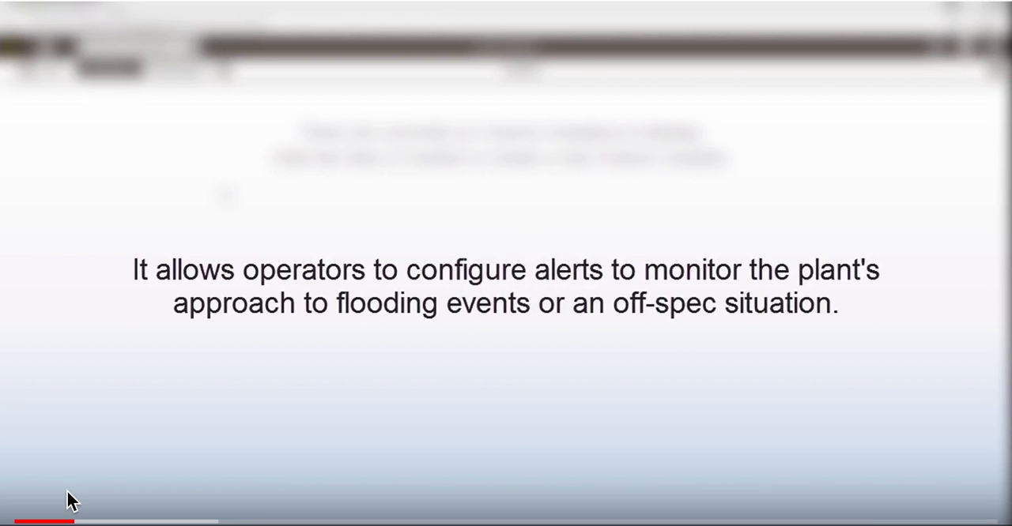
{"action": "left_click", "coordinate": [68, 502]}
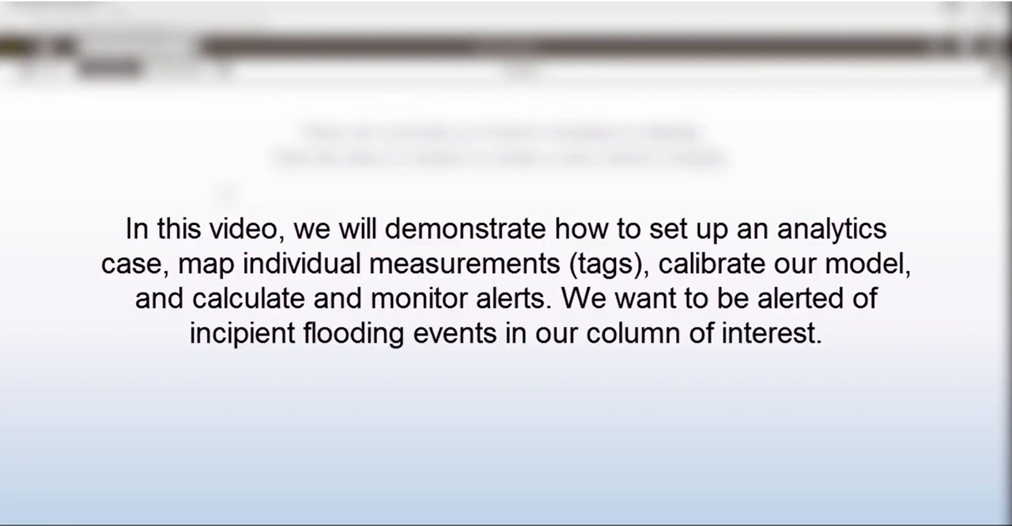
{"action": "left_click", "coordinate": [72, 492]}
{"action": "left_click", "coordinate": [68, 500]}
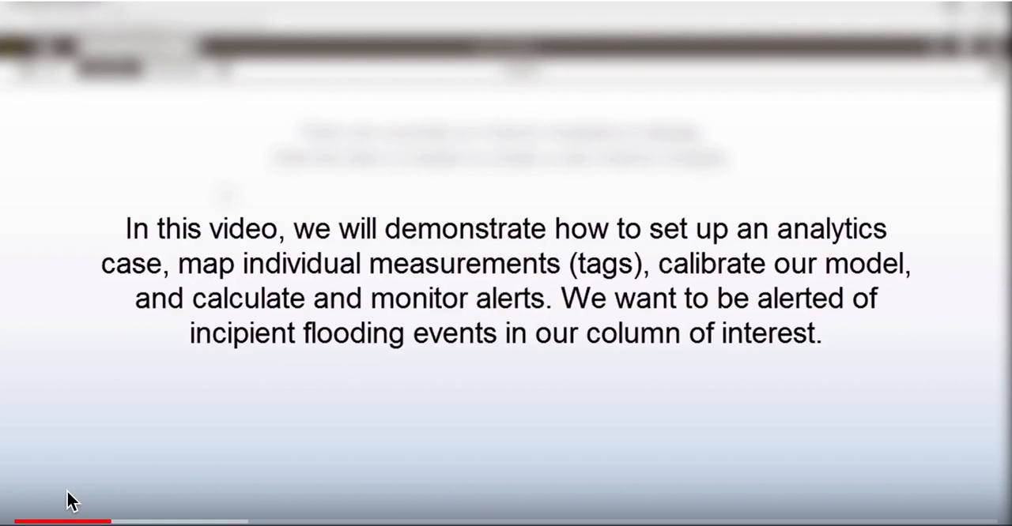
{"action": "left_click", "coordinate": [68, 499]}
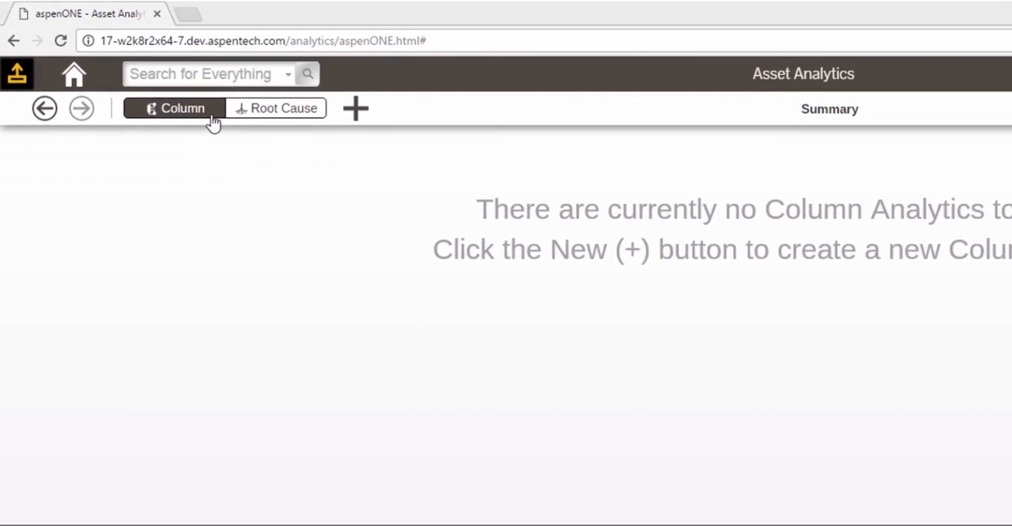
Step: Create a new column analytic and name it PurgeTower
{"action": "left_click", "coordinate": [356, 118]}
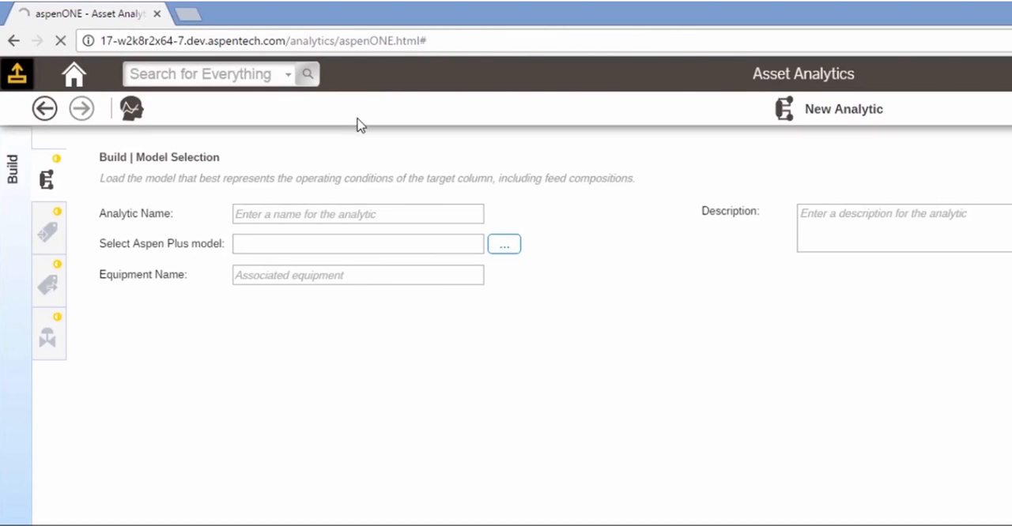
{"action": "left_click", "coordinate": [392, 214]}
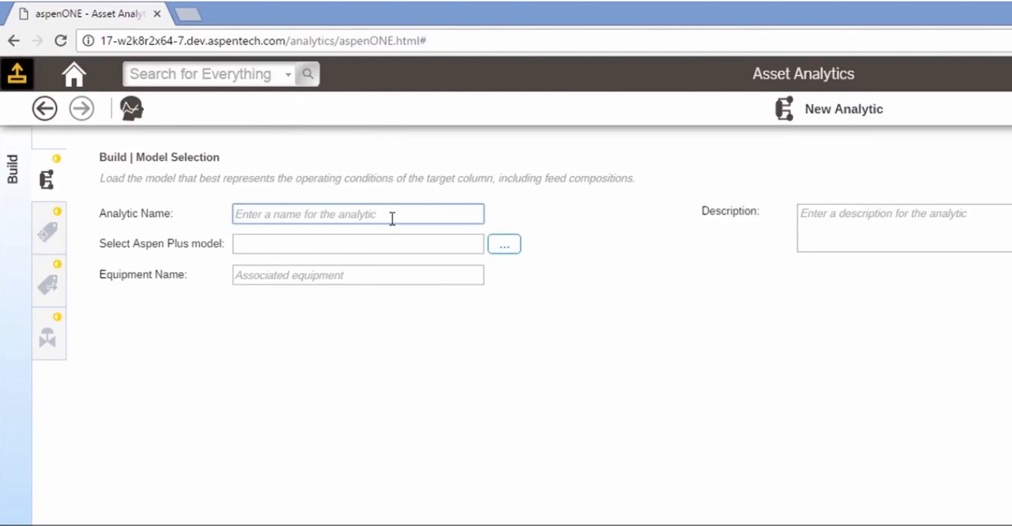
{"action": "type", "text": "Purge"}
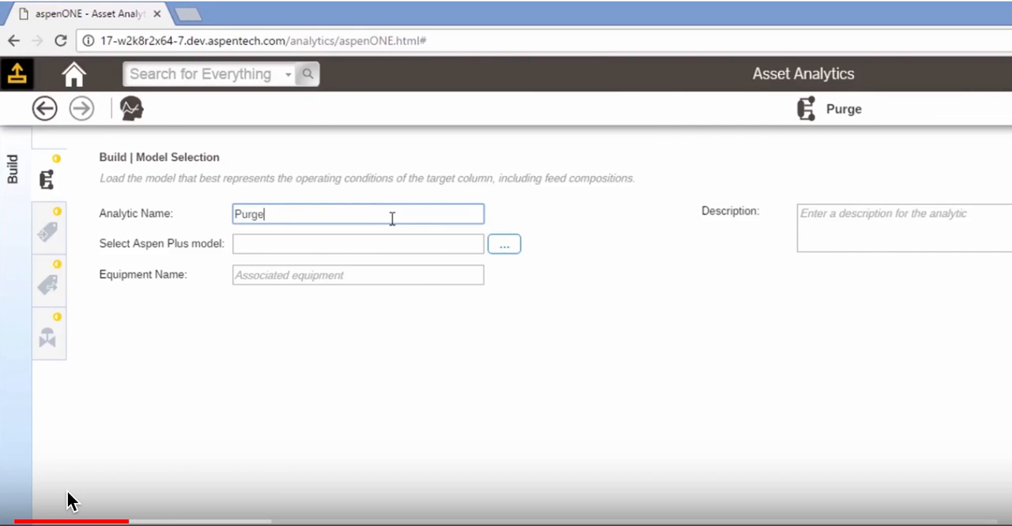
{"action": "type", "text": "Tower"}
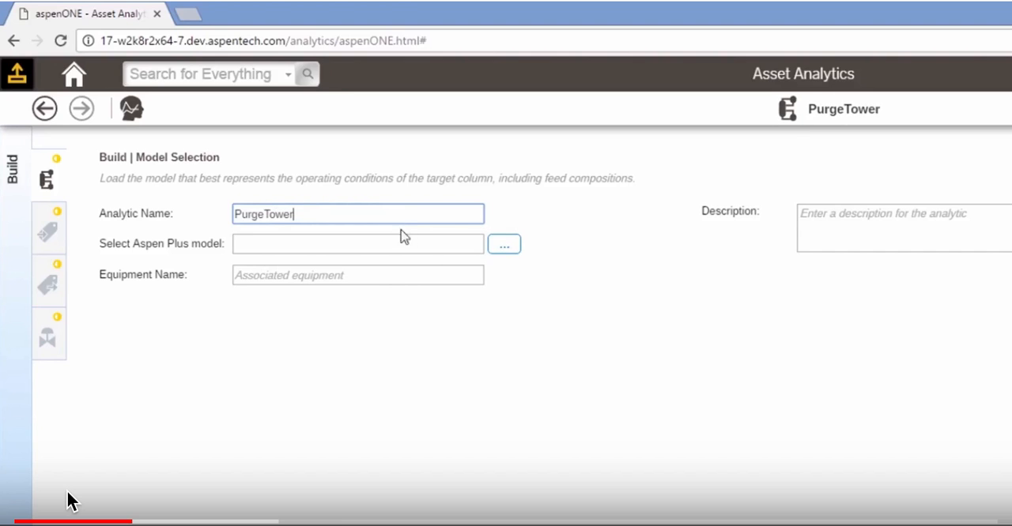
Step: Load the Aspen Plus backup file Isom_Demo.bkp from the Demo Files folder as the analytic's model
{"action": "left_click", "coordinate": [496, 250]}
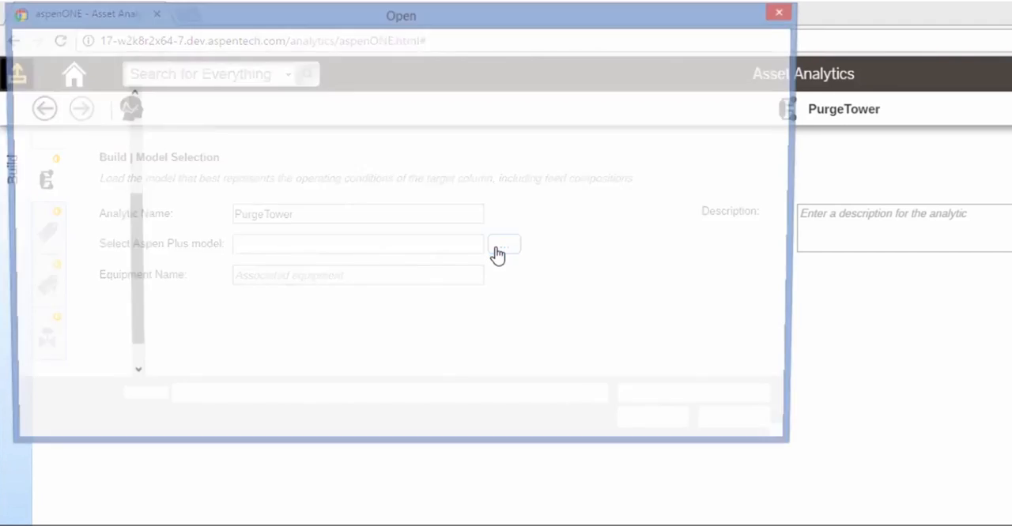
{"action": "left_click", "coordinate": [309, 129]}
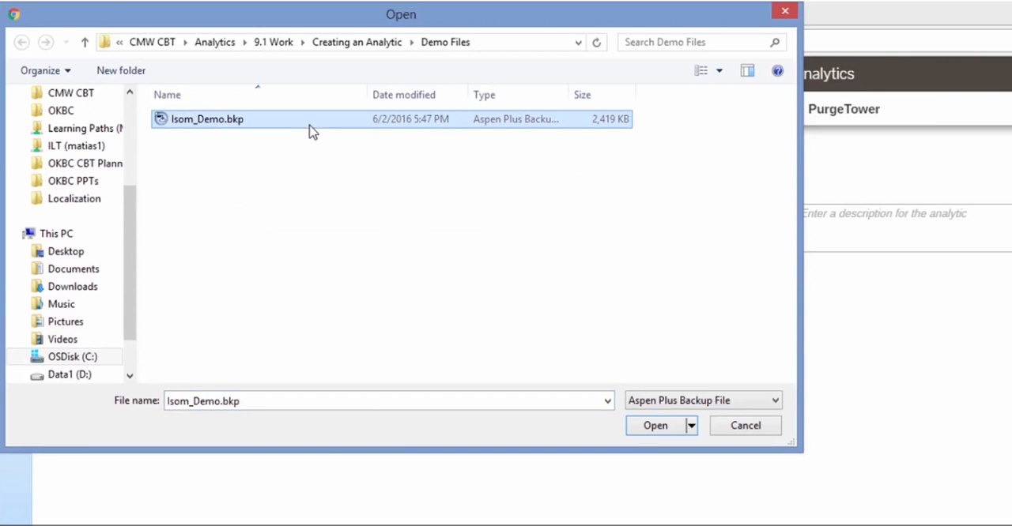
{"action": "double_click", "coordinate": [311, 130]}
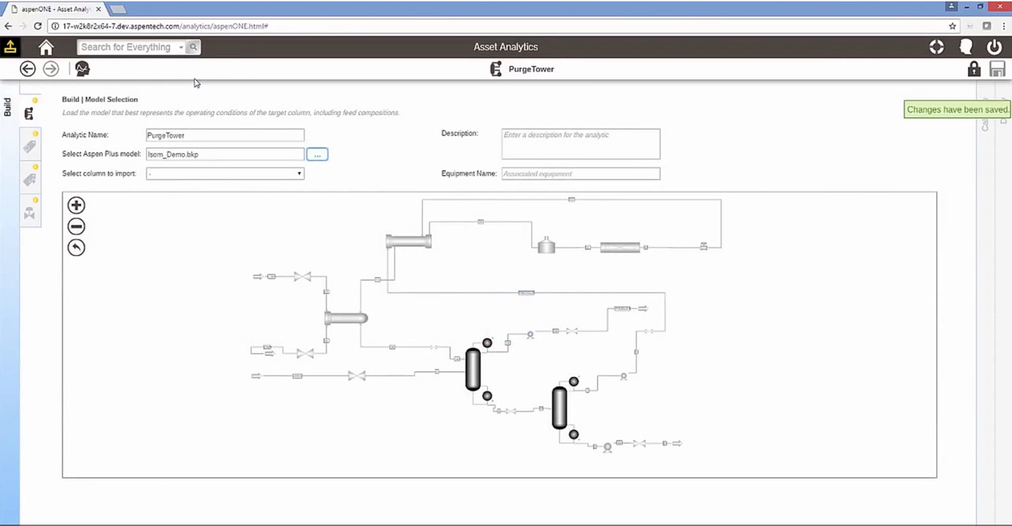
{"action": "left_click", "coordinate": [67, 492]}
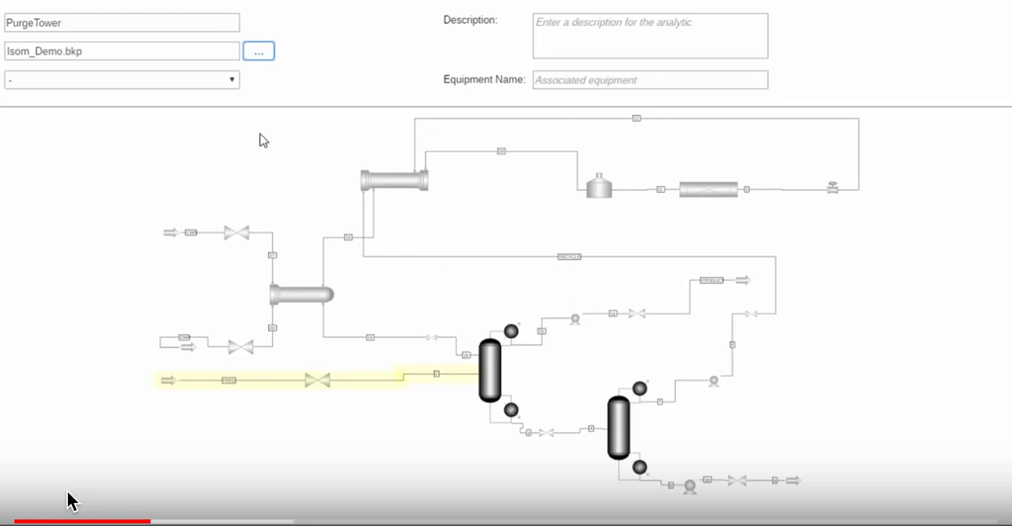
{"action": "left_click", "coordinate": [68, 502]}
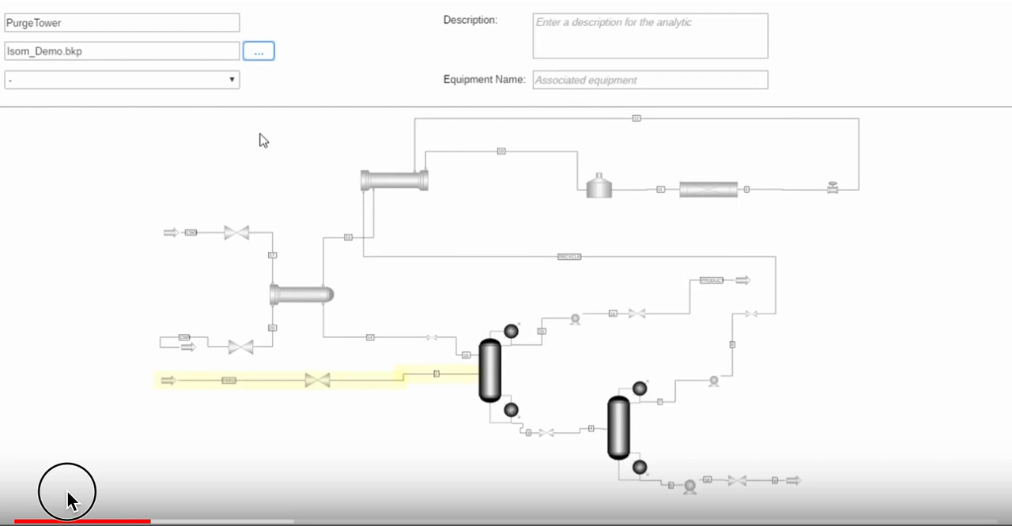
{"action": "left_click", "coordinate": [68, 493]}
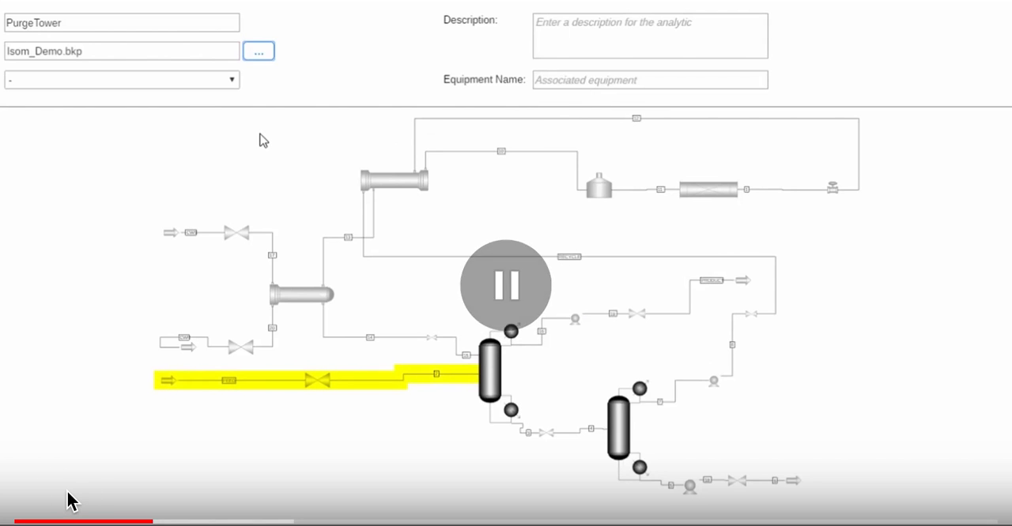
{"action": "left_click", "coordinate": [68, 494]}
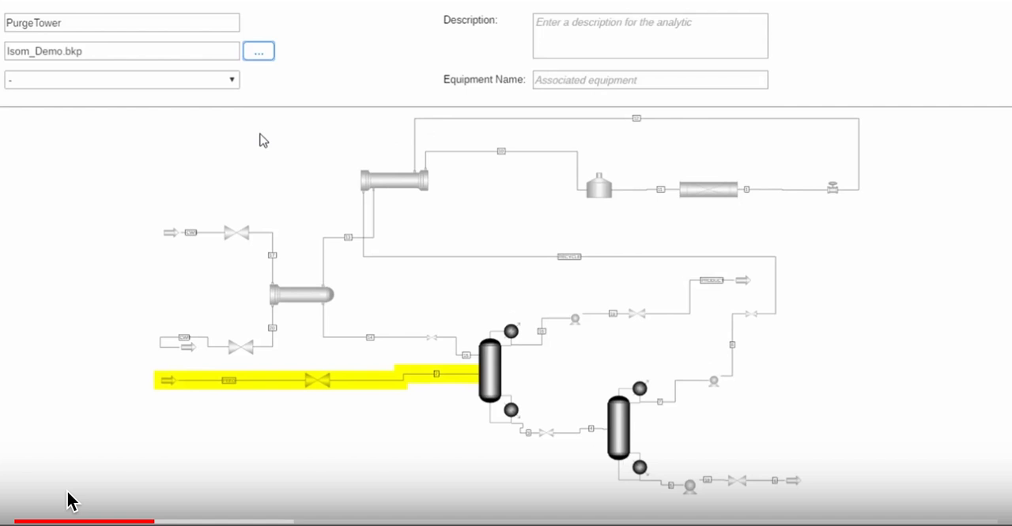
{"action": "left_click", "coordinate": [68, 494]}
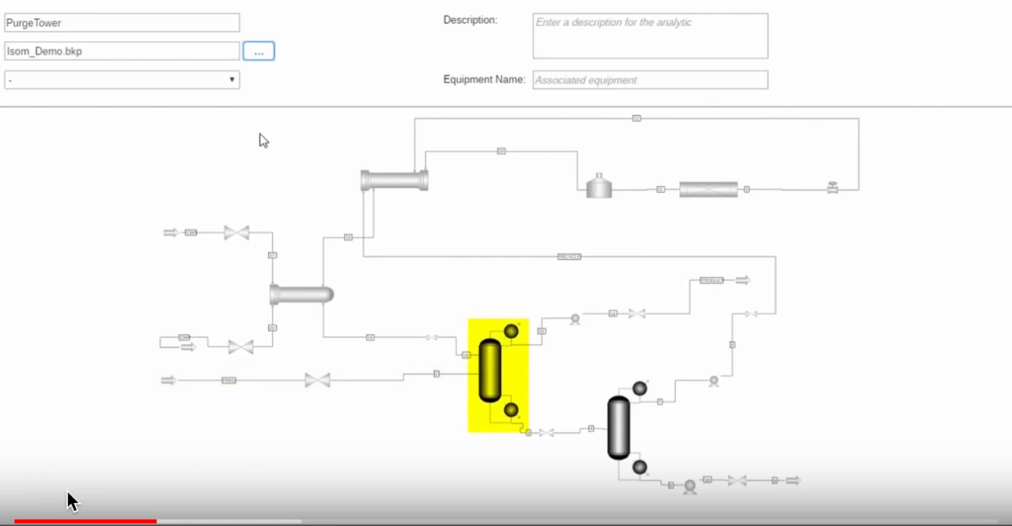
{"action": "left_click", "coordinate": [68, 493]}
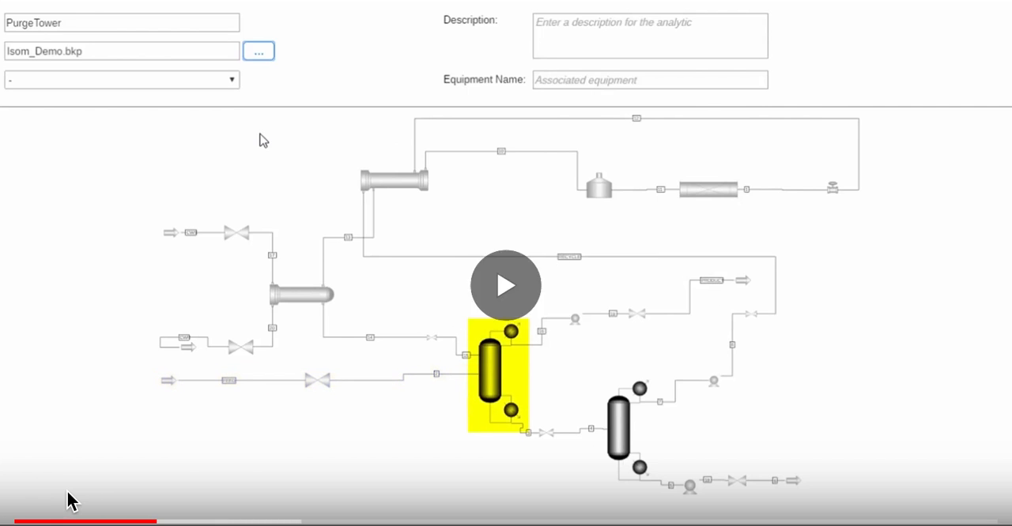
{"action": "left_click", "coordinate": [68, 493]}
{"action": "left_click", "coordinate": [68, 494]}
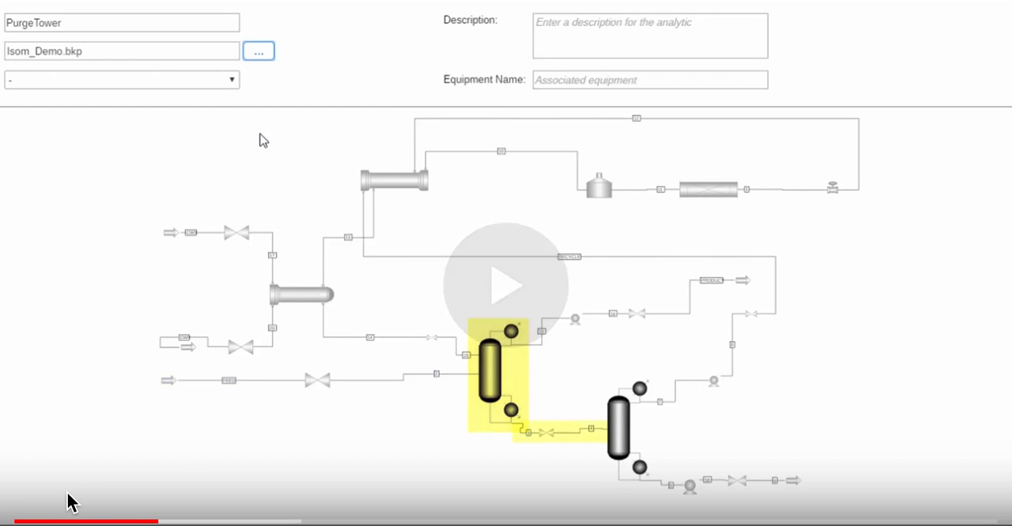
{"action": "left_click", "coordinate": [67, 495]}
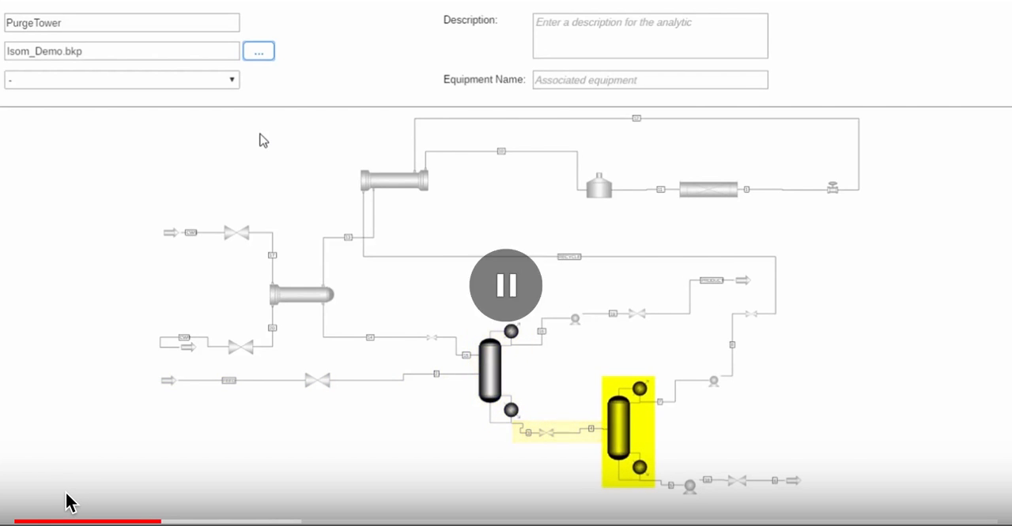
{"action": "left_click", "coordinate": [67, 496]}
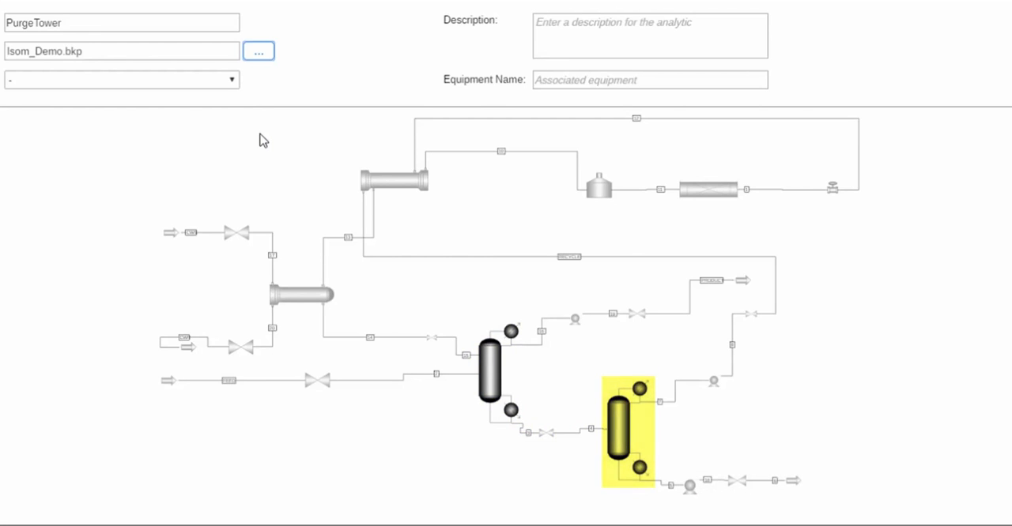
{"action": "left_click", "coordinate": [65, 493]}
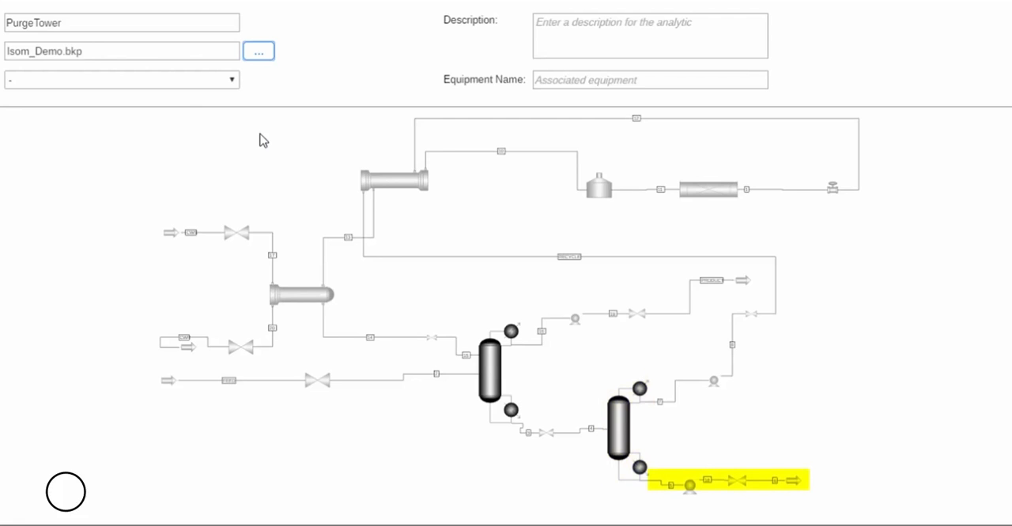
{"action": "left_click", "coordinate": [67, 494]}
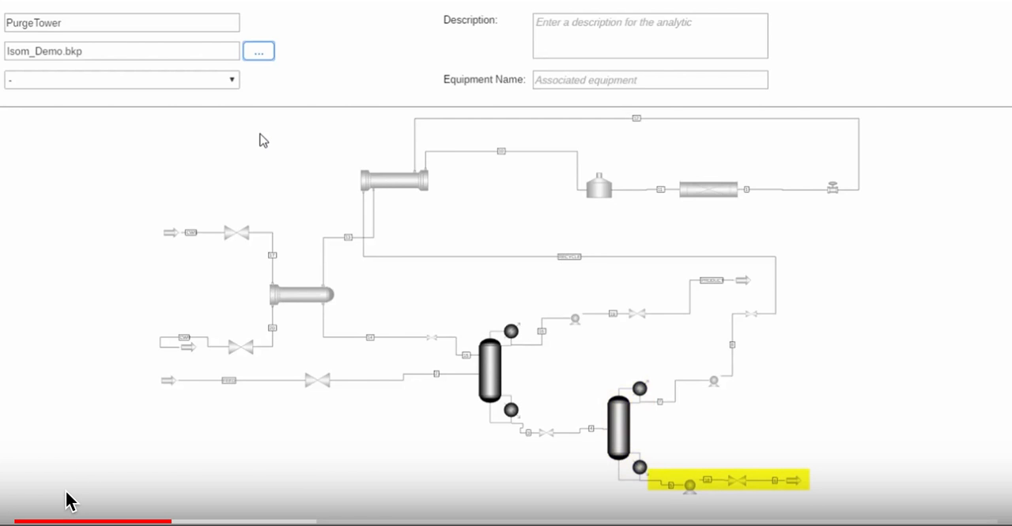
{"action": "left_click", "coordinate": [67, 494]}
{"action": "left_click", "coordinate": [66, 494]}
{"action": "left_click", "coordinate": [66, 500]}
{"action": "left_click", "coordinate": [66, 500]}
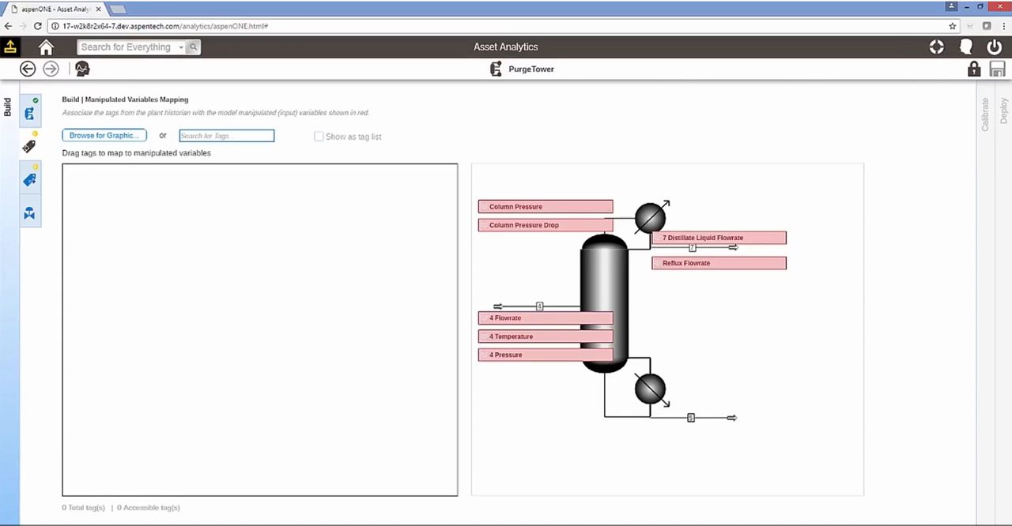
{"action": "left_click", "coordinate": [68, 497]}
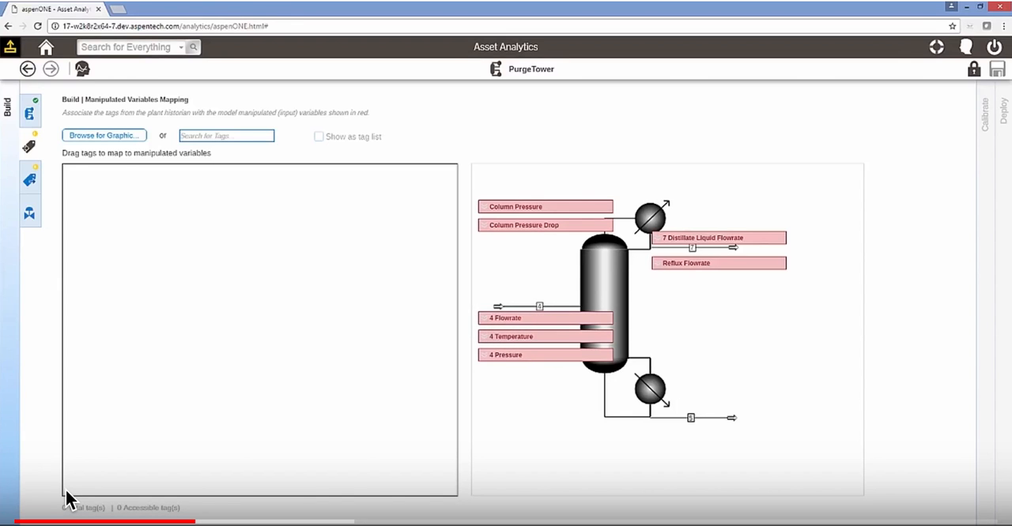
{"action": "left_click", "coordinate": [68, 498]}
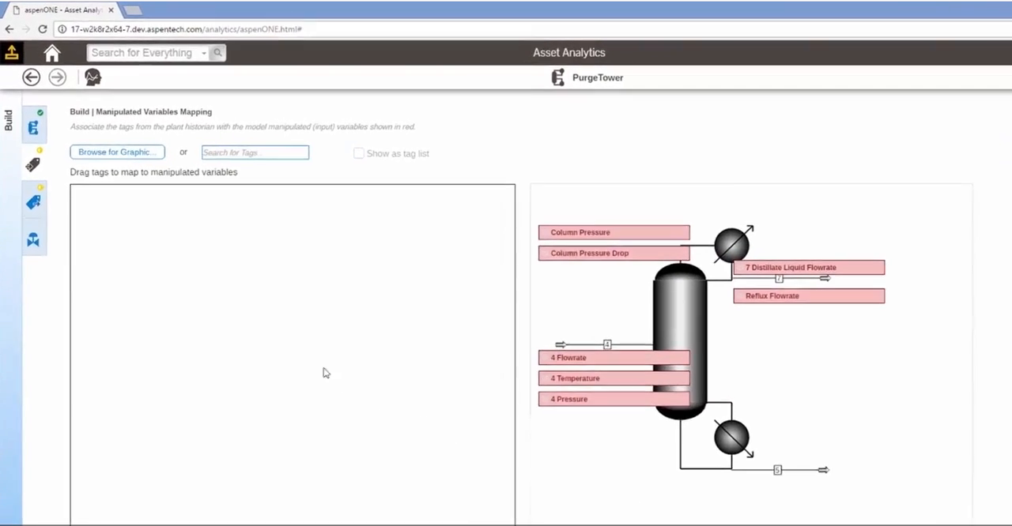
Step: Load the graphic Analytics_Graphic from the public Purge_Column > Amines folder for mapping tags to the manipulated variables
{"action": "left_click", "coordinate": [140, 155]}
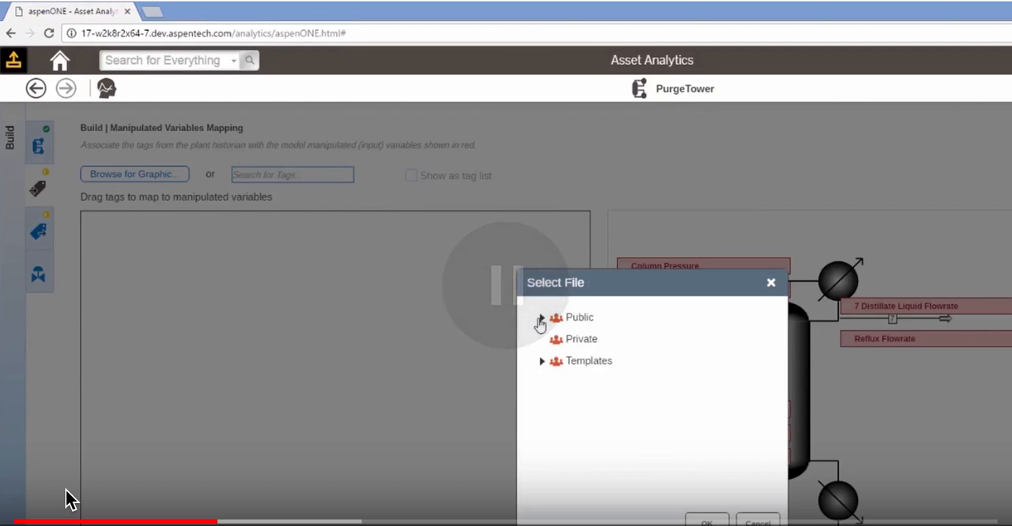
{"action": "left_click", "coordinate": [542, 318]}
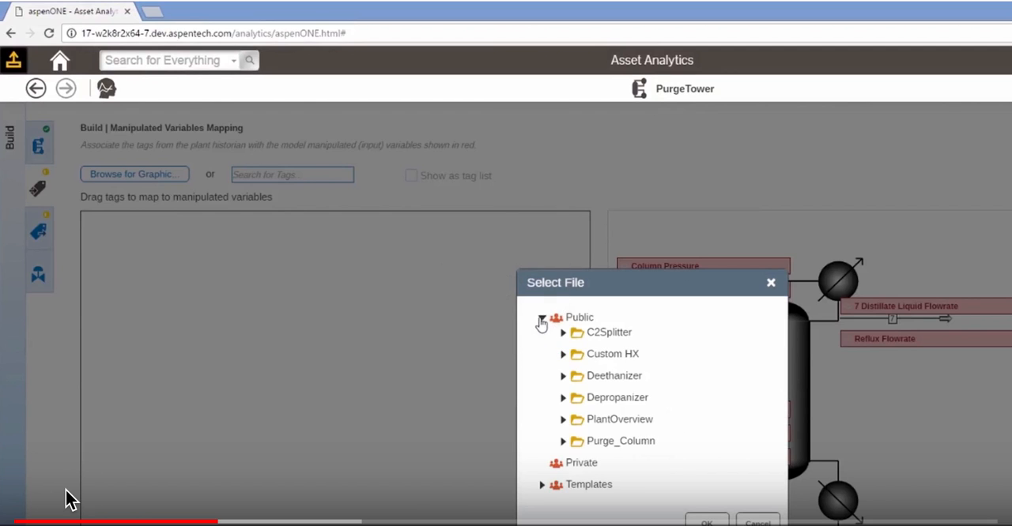
{"action": "left_click", "coordinate": [563, 441]}
{"action": "left_click", "coordinate": [583, 457]}
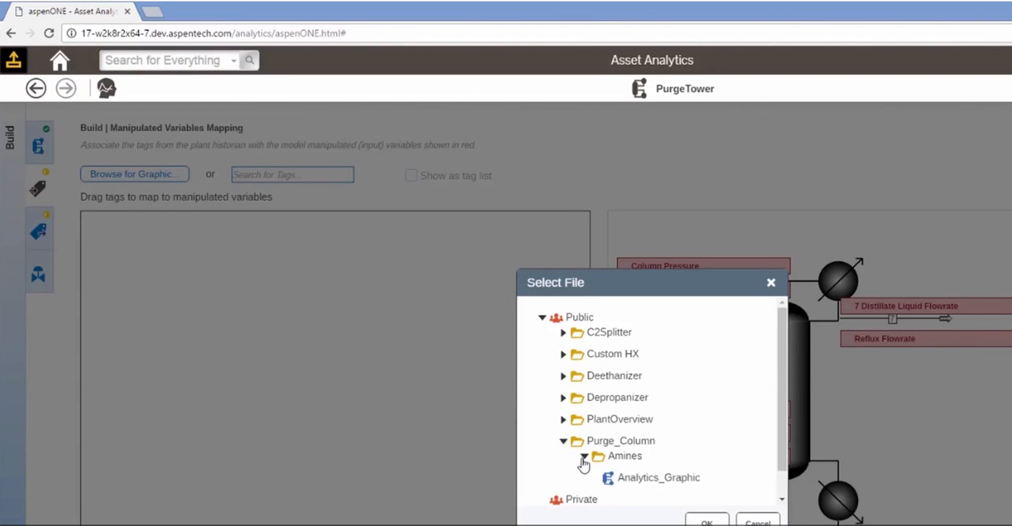
{"action": "left_click", "coordinate": [615, 484]}
{"action": "left_click", "coordinate": [706, 522]}
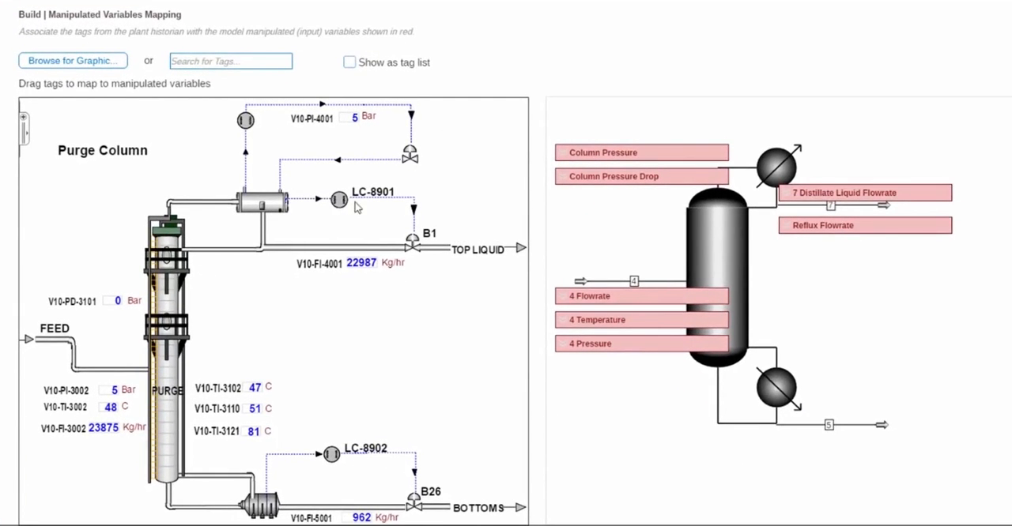
Step: Map the tag V10-PI-4001 from the Purge Column graphic to the Column Pressure variable
{"action": "left_click_drag", "start_coordinate": [342, 119], "coordinate": [346, 113]}
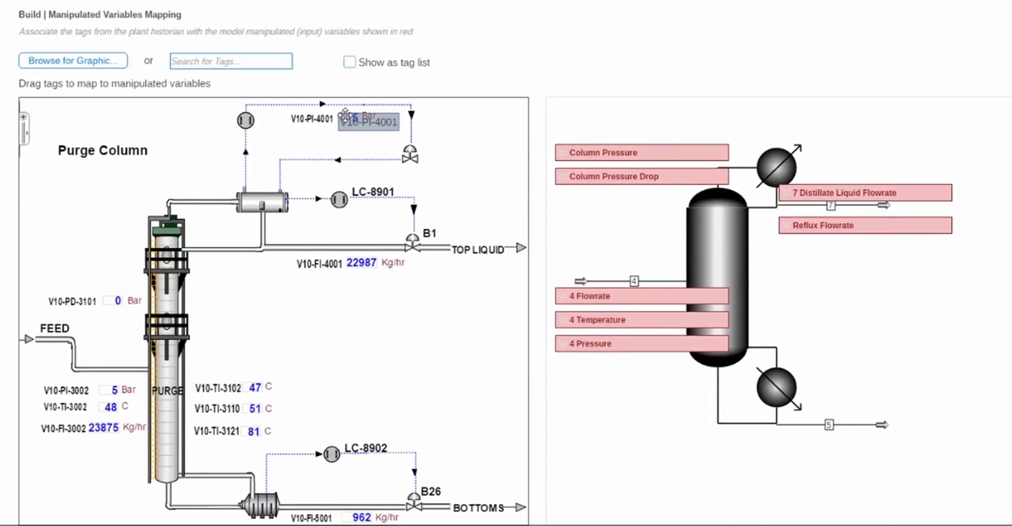
{"action": "left_click", "coordinate": [66, 491]}
{"action": "left_click", "coordinate": [66, 491]}
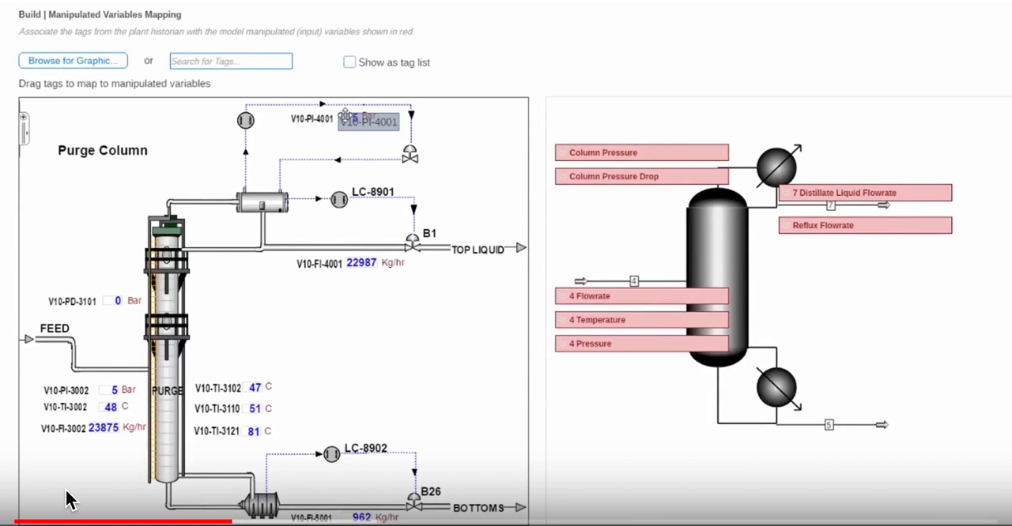
{"action": "left_click", "coordinate": [67, 491]}
{"action": "left_click", "coordinate": [66, 492]}
{"action": "left_click", "coordinate": [66, 491]}
{"action": "left_click", "coordinate": [67, 492]}
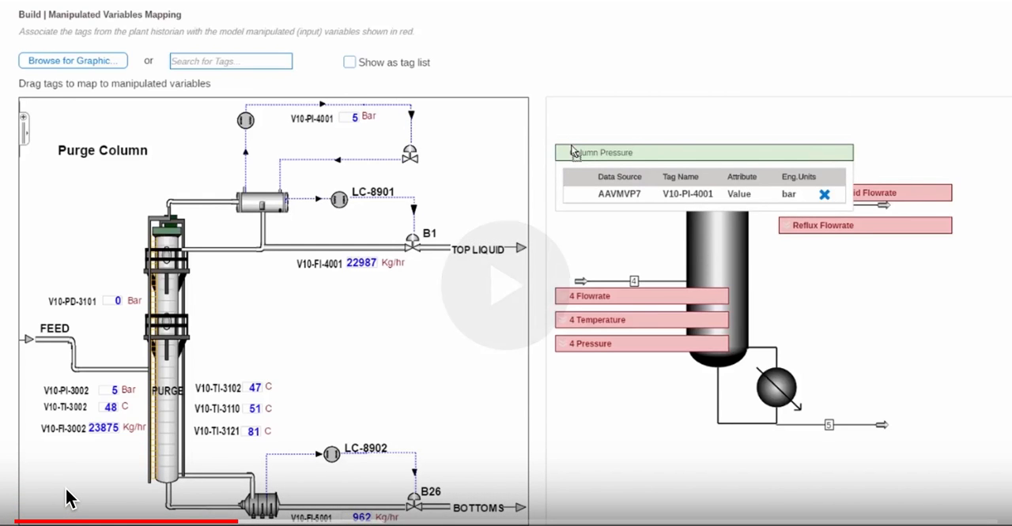
{"action": "left_click", "coordinate": [67, 492]}
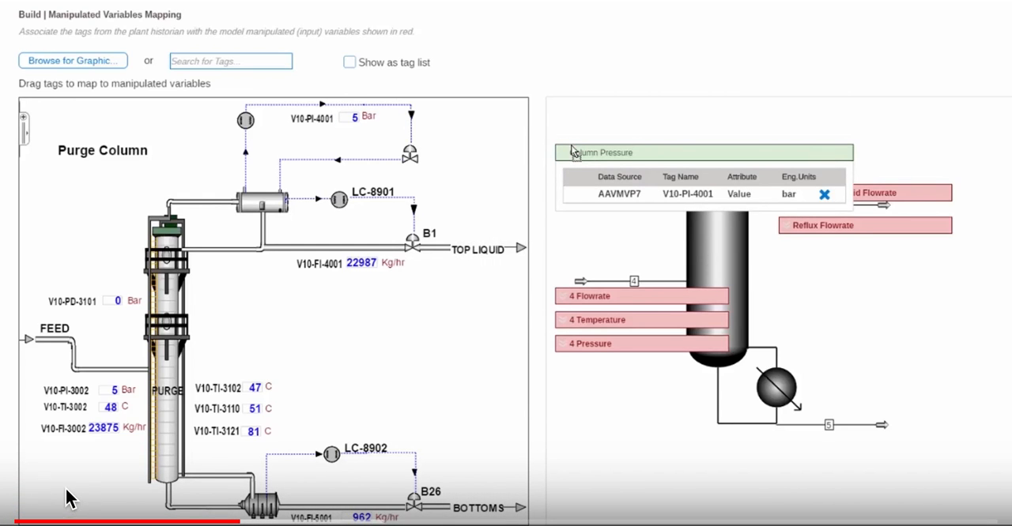
{"action": "left_click", "coordinate": [67, 491]}
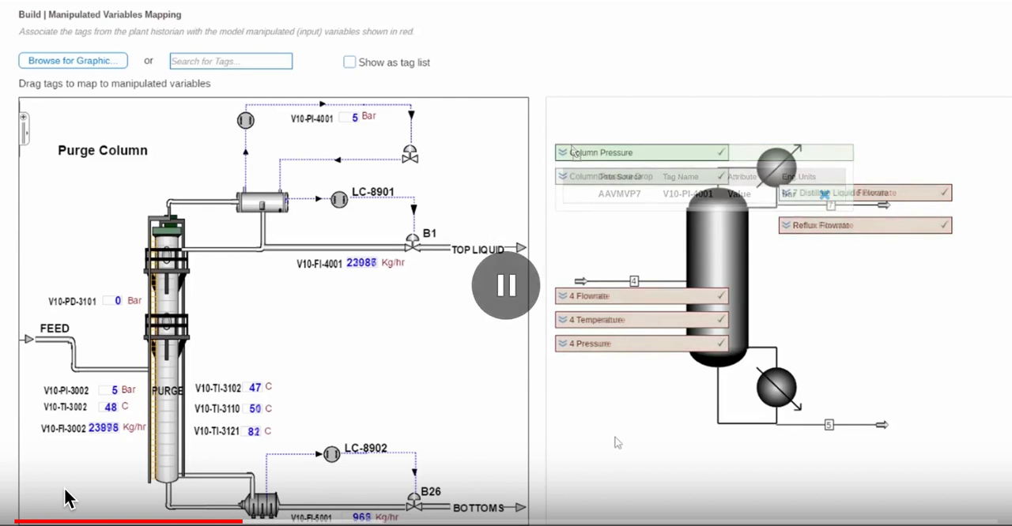
{"action": "left_click", "coordinate": [66, 491]}
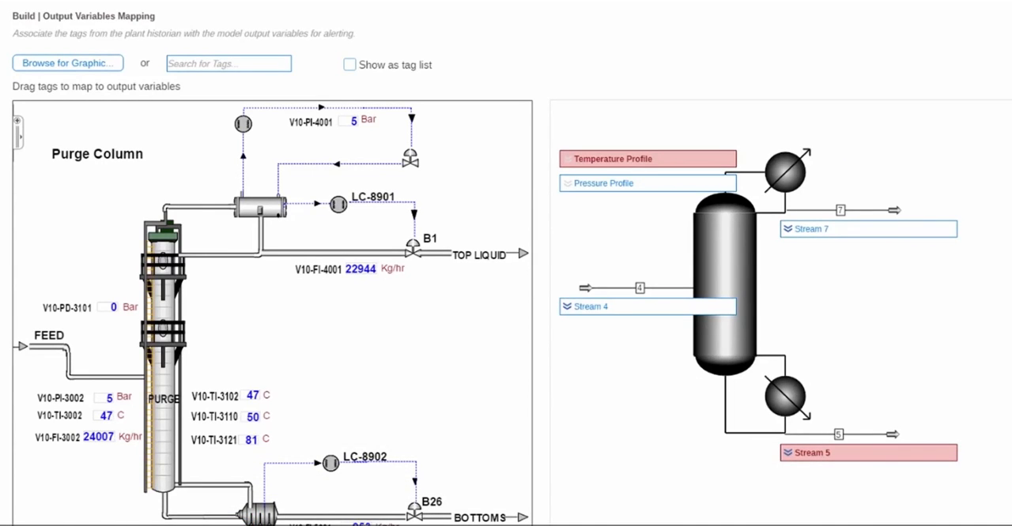
Step: Map the tags V10-TI-3102, V10-TI-3110 and V10-TI-3121 to the Temperature Profile at trays 2, 10 and 21
{"action": "left_click_drag", "start_coordinate": [250, 396], "coordinate": [635, 168]}
{"action": "type", "text": "2"}
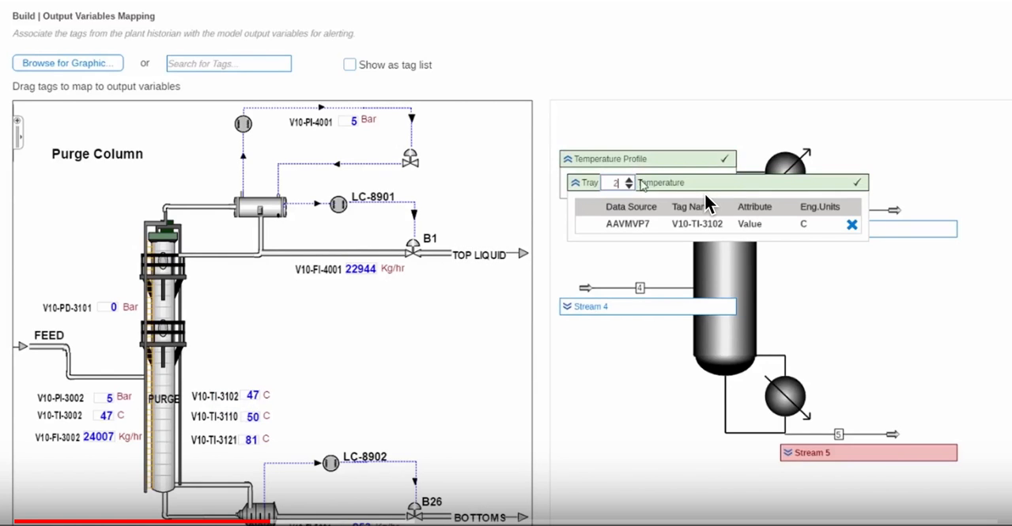
{"action": "left_click_drag", "start_coordinate": [250, 416], "coordinate": [630, 168]}
{"action": "type", "text": "10"}
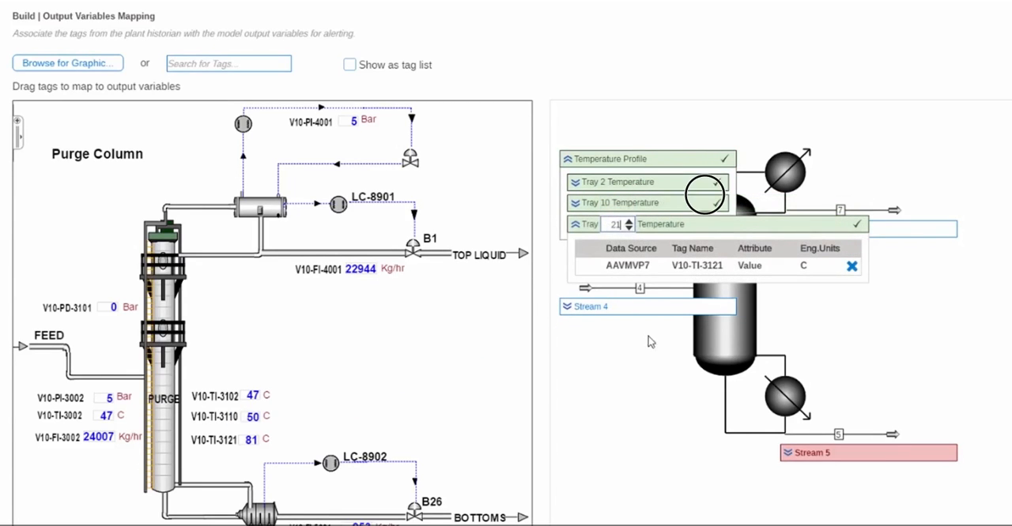
{"action": "left_click", "coordinate": [751, 202]}
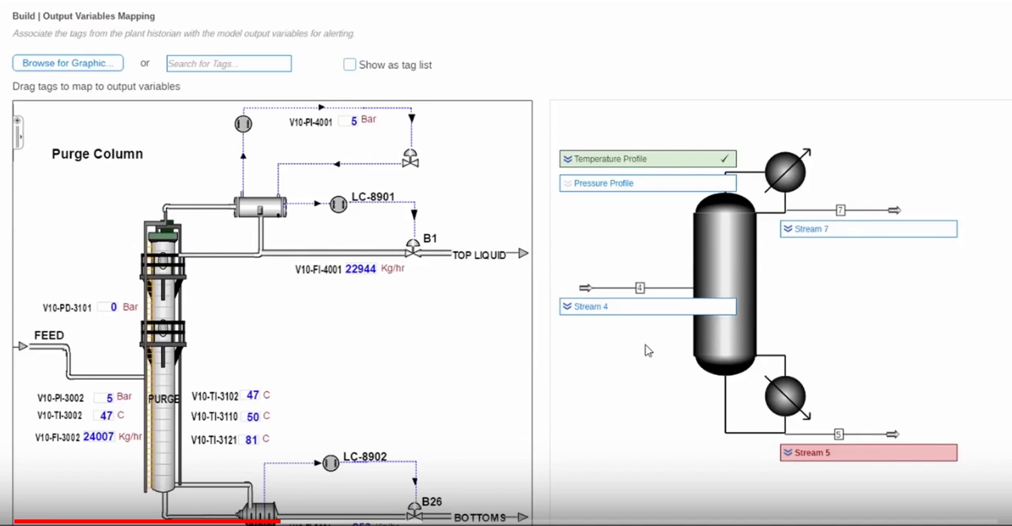
Step: Map the bottoms flow tag V10-FI-5001 to the Stream Flowrate output of Stream 5
{"action": "left_click", "coordinate": [643, 306]}
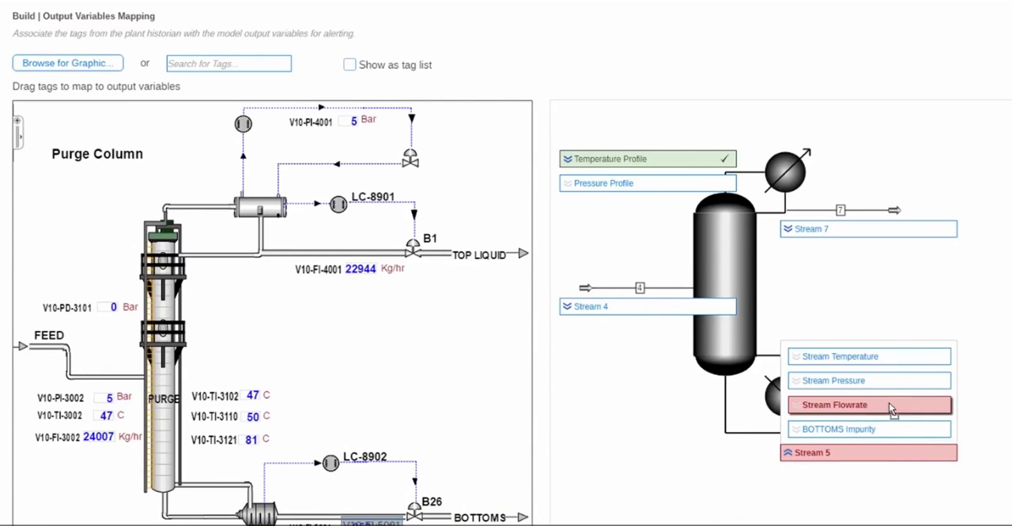
{"action": "left_click", "coordinate": [642, 306]}
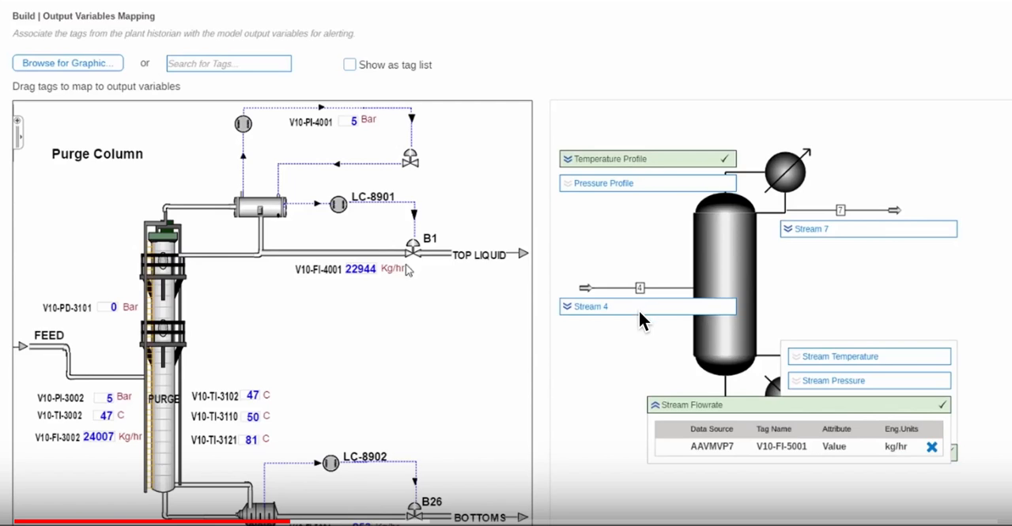
{"action": "left_click", "coordinate": [758, 381]}
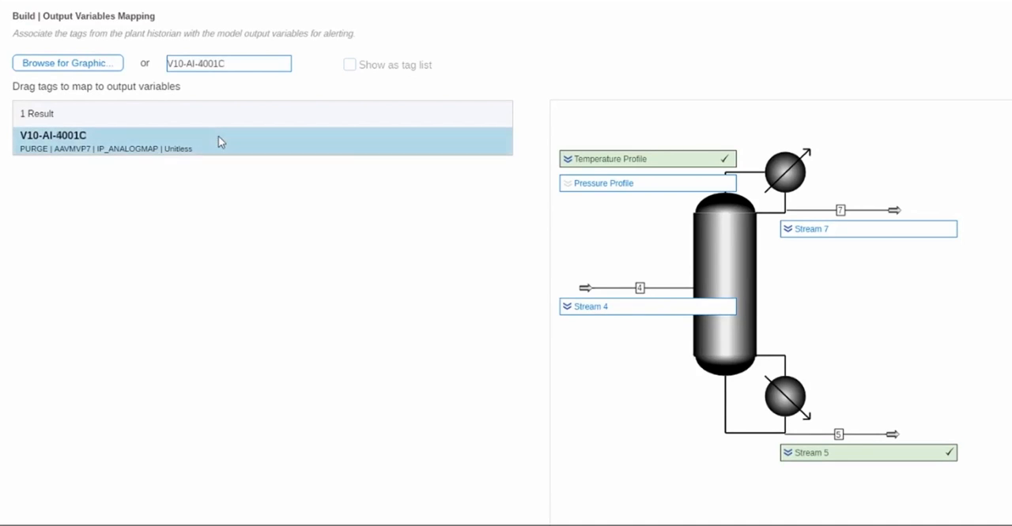
Step: Map the tag V10-AI-4001C to the LIQOVER Impurity of Stream 7 with IC5 as its component
{"action": "left_click_drag", "start_coordinate": [219, 137], "coordinate": [877, 325]}
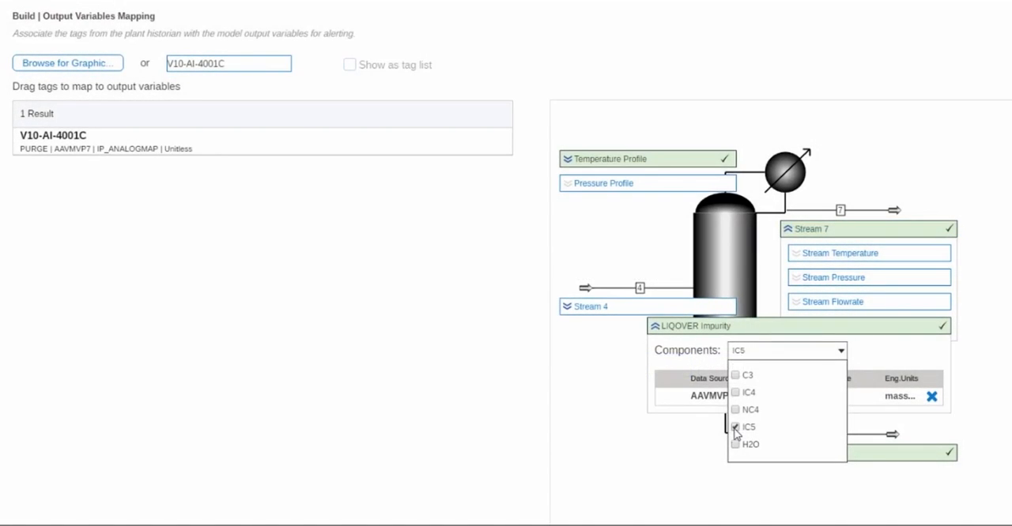
{"action": "left_click", "coordinate": [688, 472]}
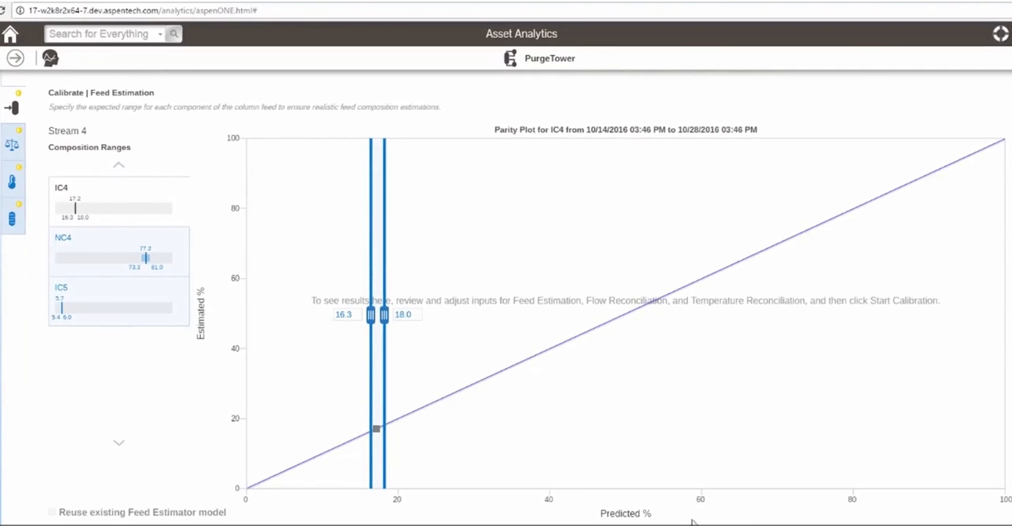
Step: Set the lower composition limit of IC4 to 16.0 and the IC5 range to 4.5–6.5 for the Stream 4 feed estimation
{"action": "left_click_drag", "start_coordinate": [374, 325], "coordinate": [372, 329]}
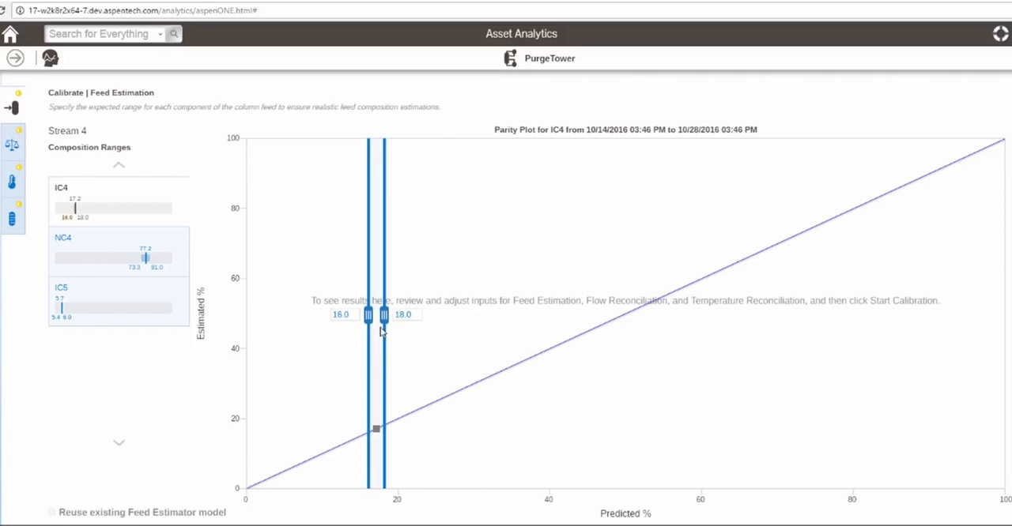
{"action": "left_click", "coordinate": [185, 322]}
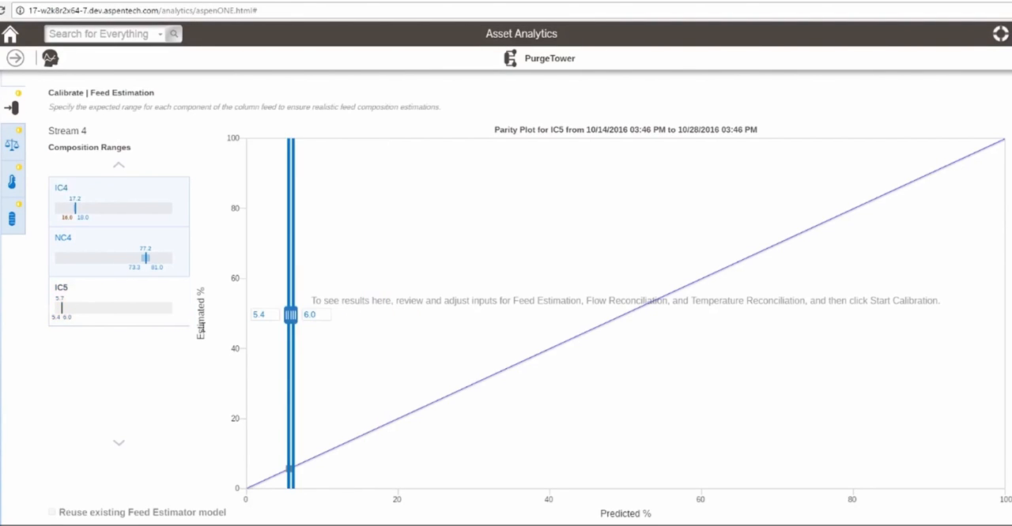
{"action": "left_click_drag", "start_coordinate": [290, 322], "coordinate": [285, 327]}
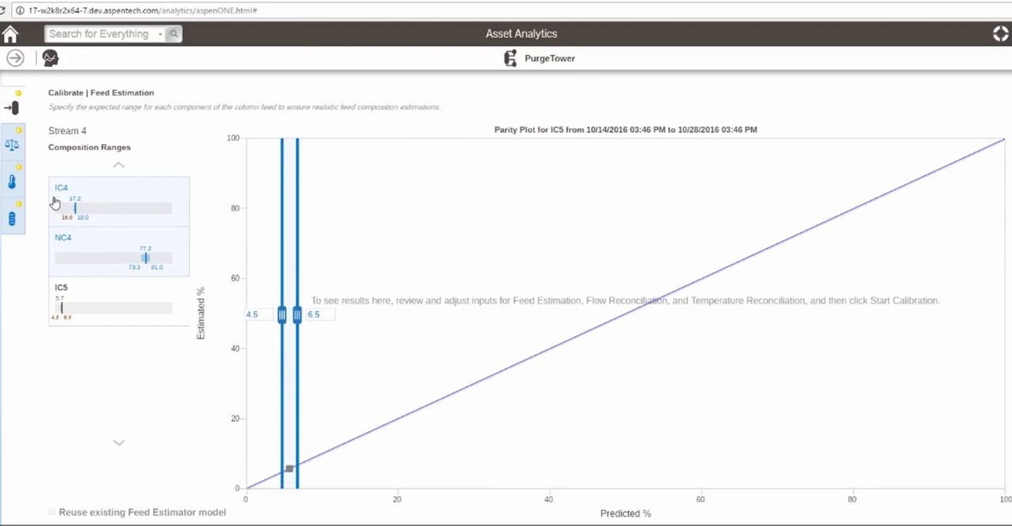
Step: Set the allowable flow error of Stream 5 to 8 sigma in the flow reconciliation
{"action": "left_click", "coordinate": [24, 161]}
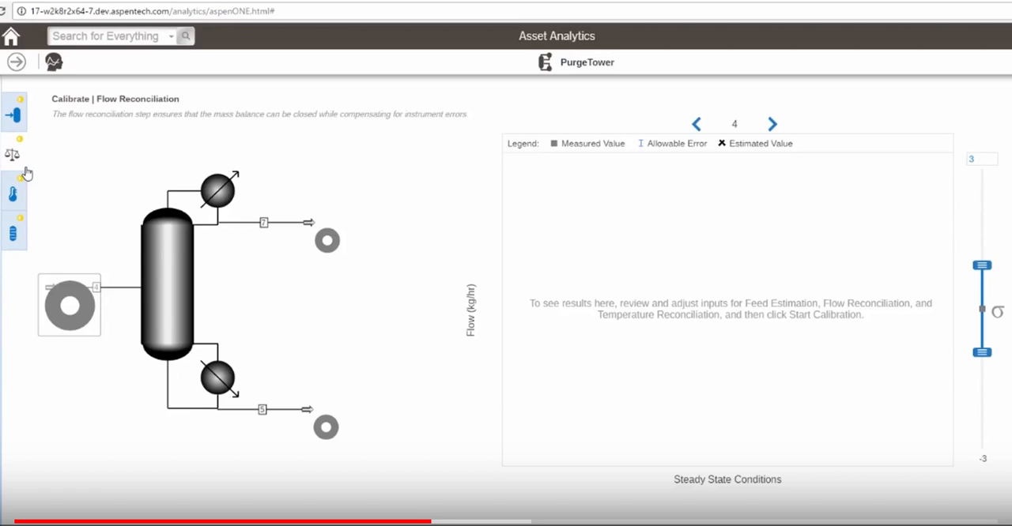
{"action": "left_click", "coordinate": [328, 241]}
{"action": "left_click", "coordinate": [335, 431]}
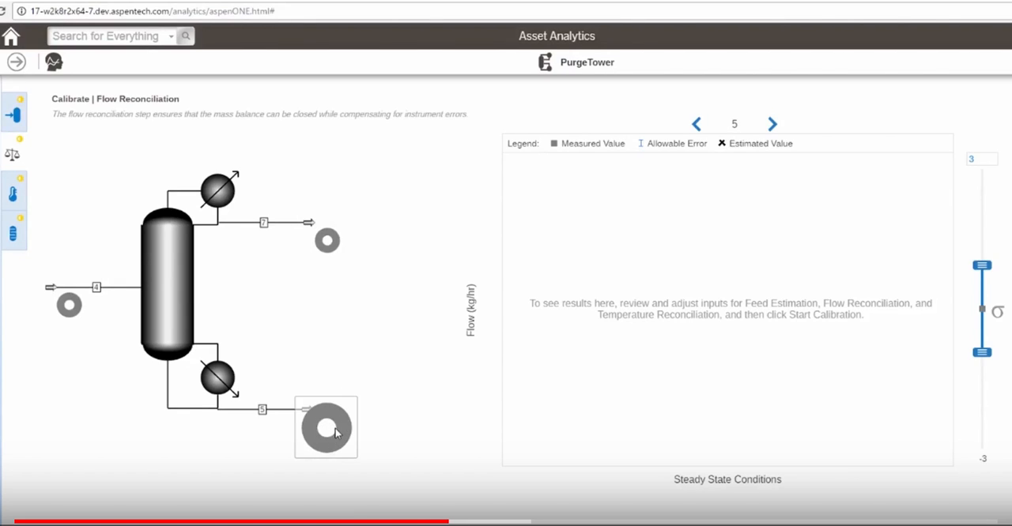
{"action": "left_click", "coordinate": [655, 349]}
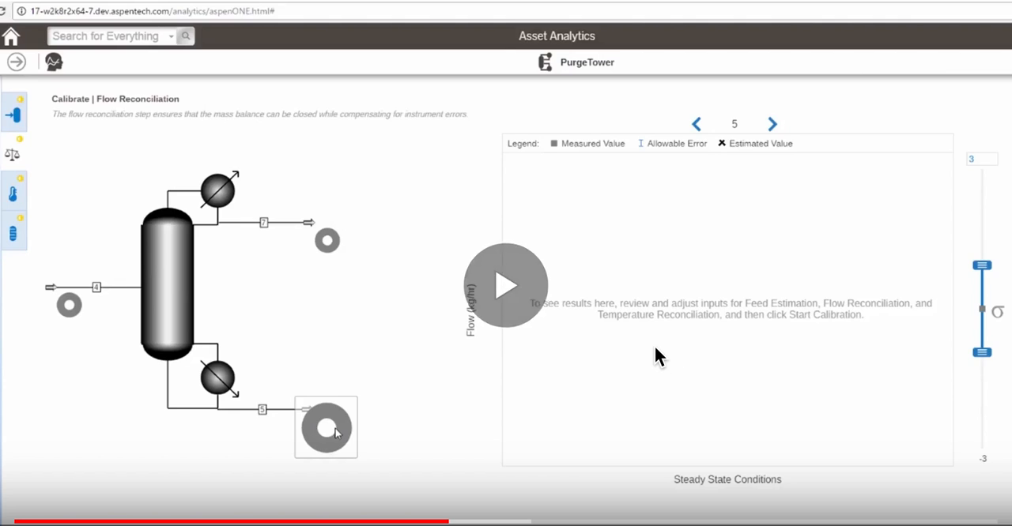
{"action": "left_click", "coordinate": [655, 348]}
{"action": "left_click", "coordinate": [654, 349]}
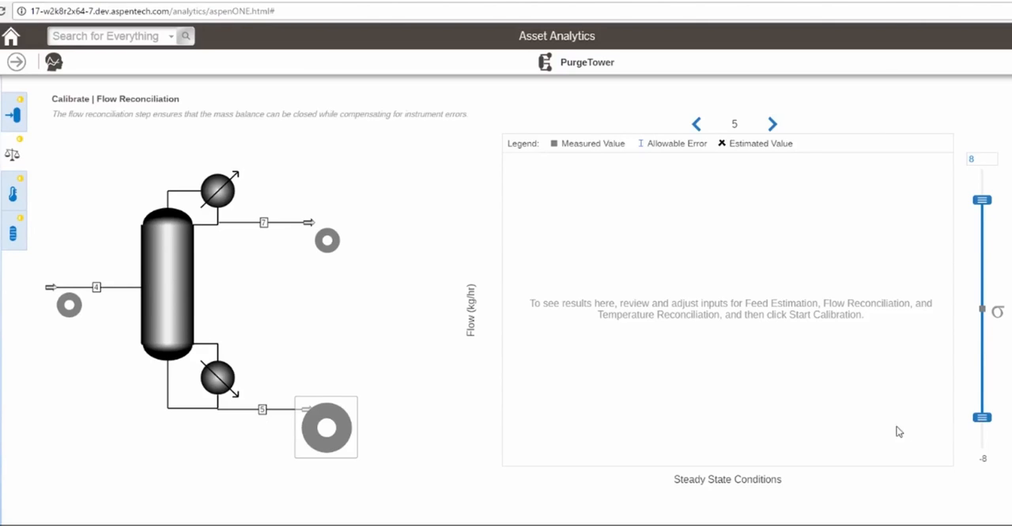
Step: Set the allowable temperature error to 3 sigma for the tags on trays 2, 10 and 21 in the temperature reconciliation
{"action": "left_click", "coordinate": [13, 194]}
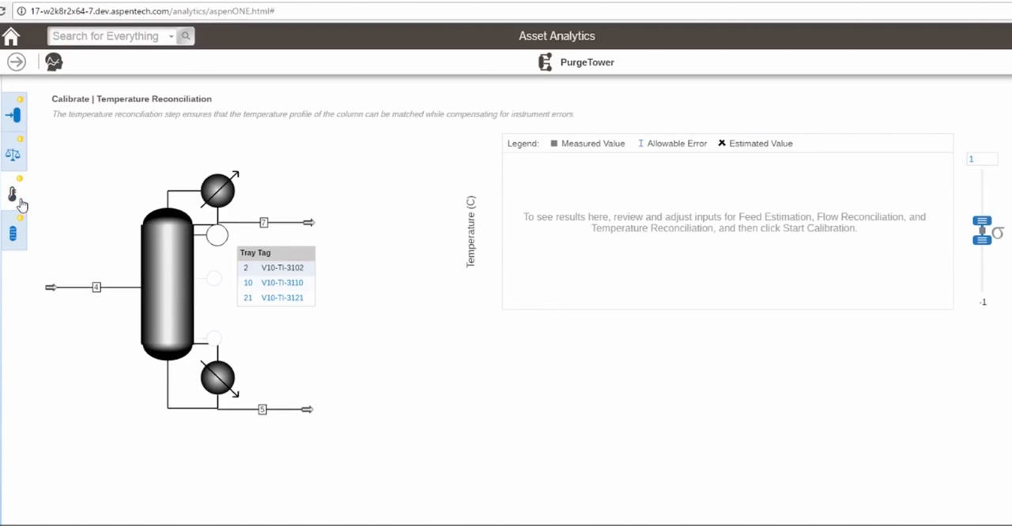
{"action": "left_click", "coordinate": [820, 295]}
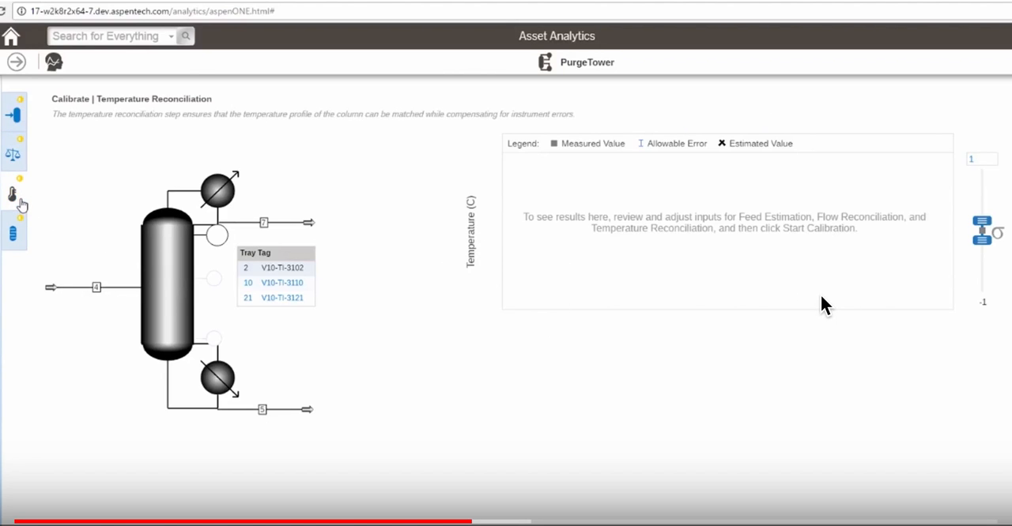
{"action": "left_click", "coordinate": [821, 297]}
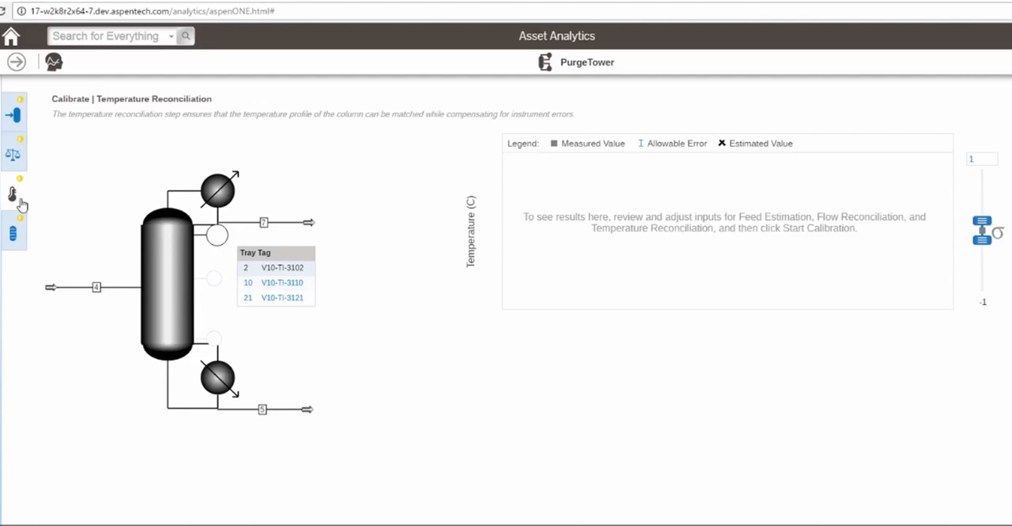
{"action": "left_click", "coordinate": [914, 316]}
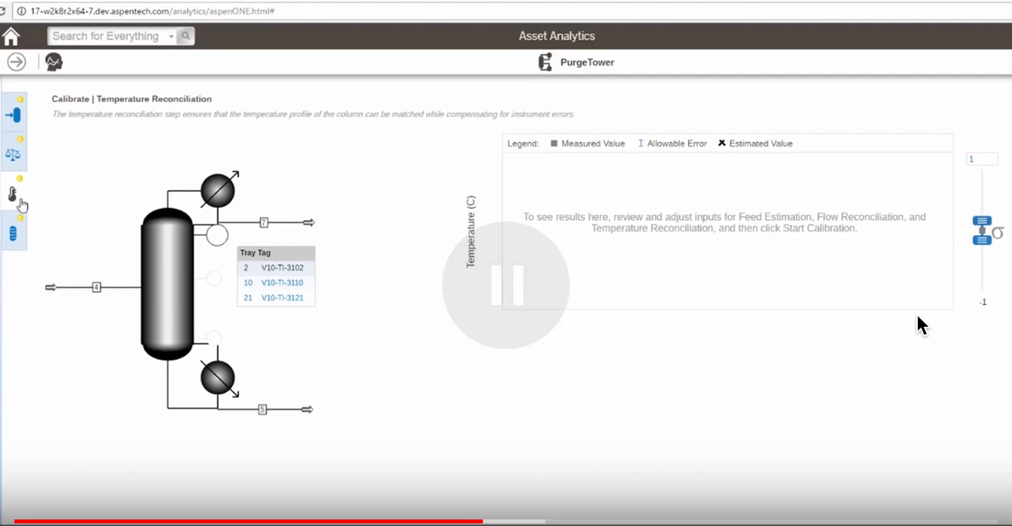
{"action": "left_click", "coordinate": [916, 316]}
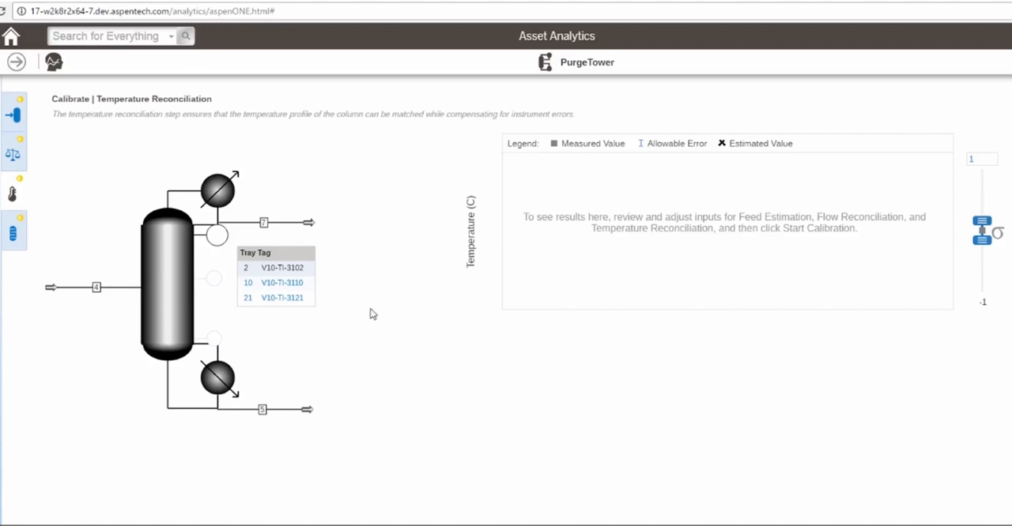
{"action": "left_click_drag", "start_coordinate": [981, 241], "coordinate": [982, 255]}
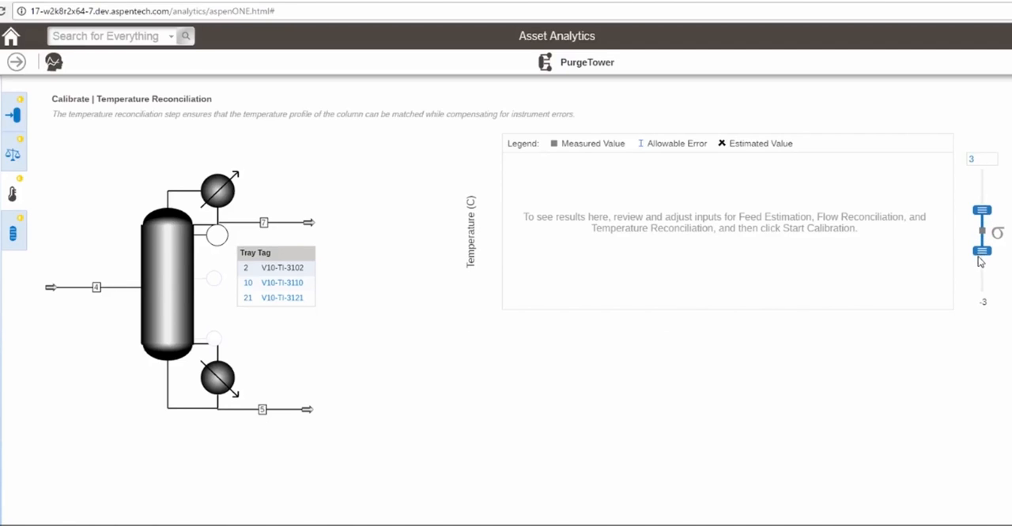
{"action": "left_click", "coordinate": [309, 282]}
{"action": "left_click_drag", "start_coordinate": [979, 241], "coordinate": [978, 255]}
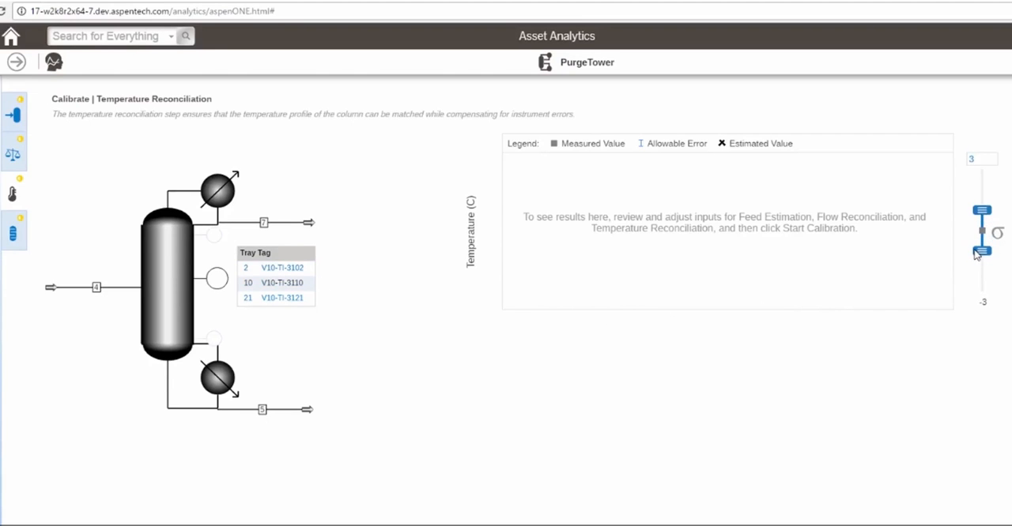
{"action": "left_click", "coordinate": [309, 307]}
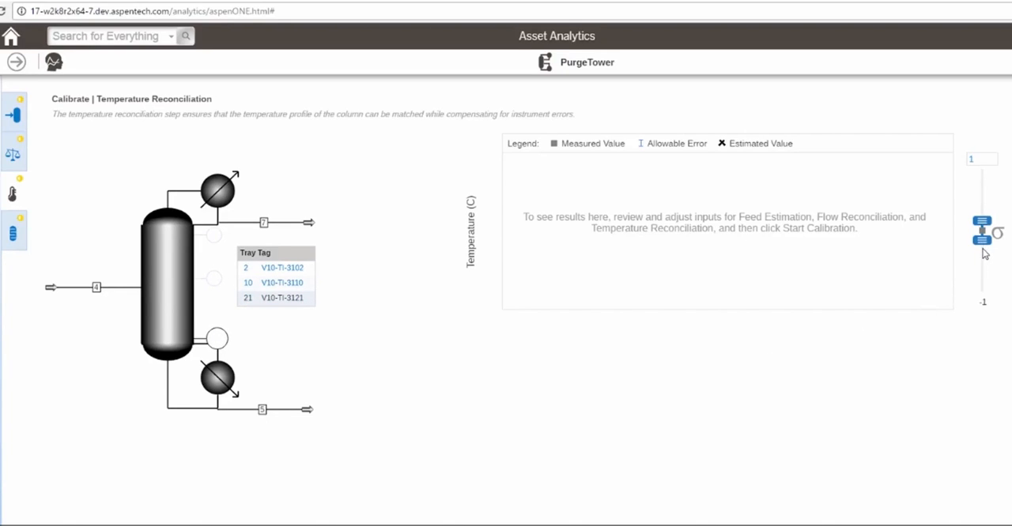
{"action": "left_click_drag", "start_coordinate": [982, 249], "coordinate": [984, 259]}
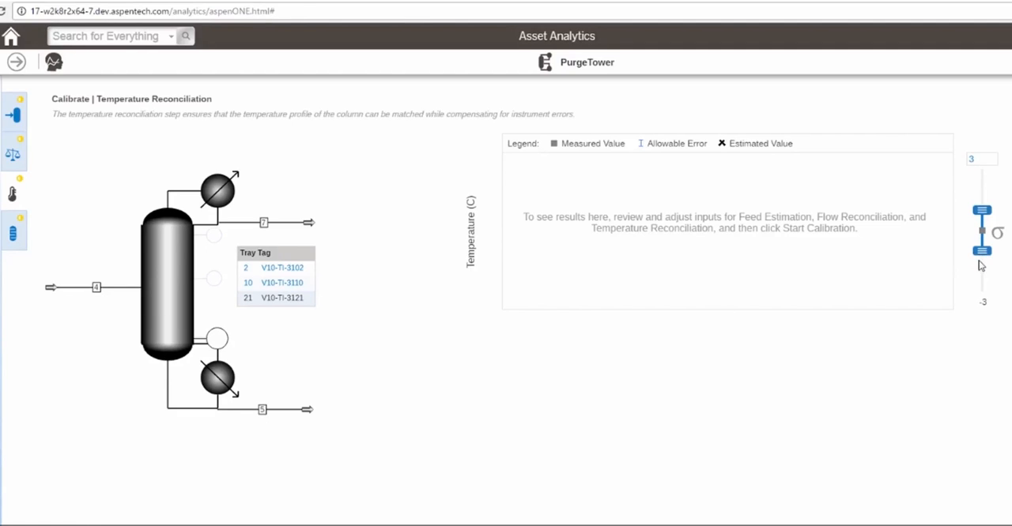
Step: Enable advanced tuning of the stability diagram with a 21536 Pa column pressure drop at incipient flooding and a 100% flood percentage
{"action": "left_click", "coordinate": [22, 246]}
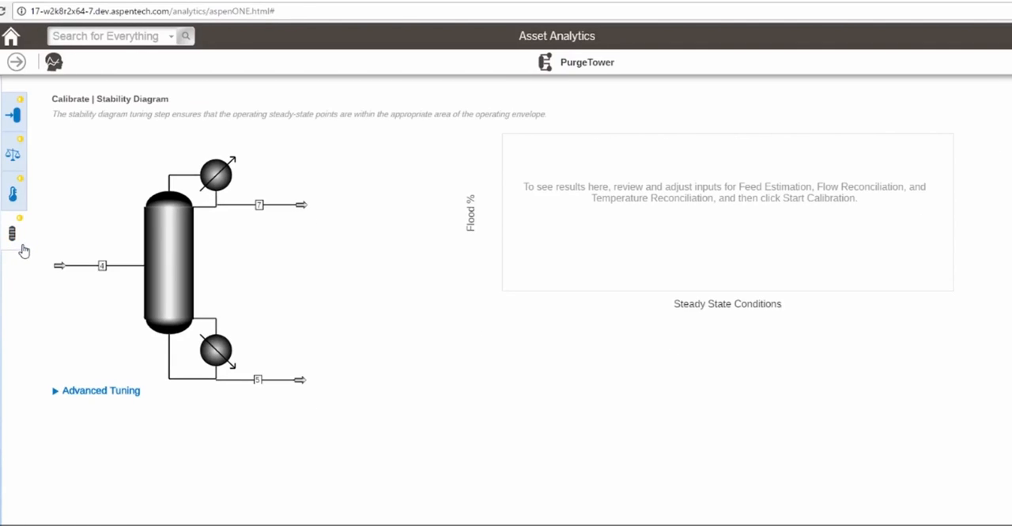
{"action": "left_click", "coordinate": [56, 392]}
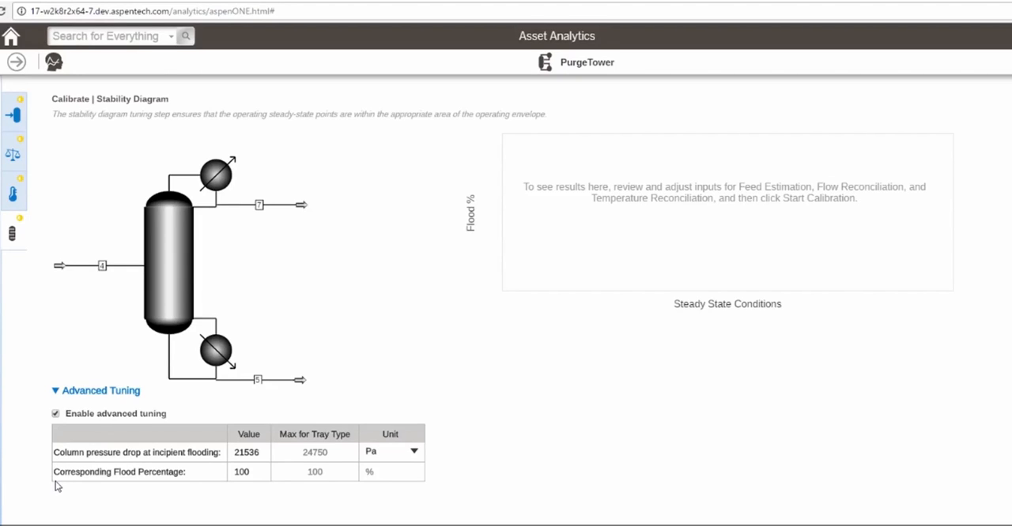
Step: Set the calibration time range from 05/04/2016 04:00 AM to 05/11/2016 04:00 AM and start the calibration
{"action": "left_click", "coordinate": [528, 451]}
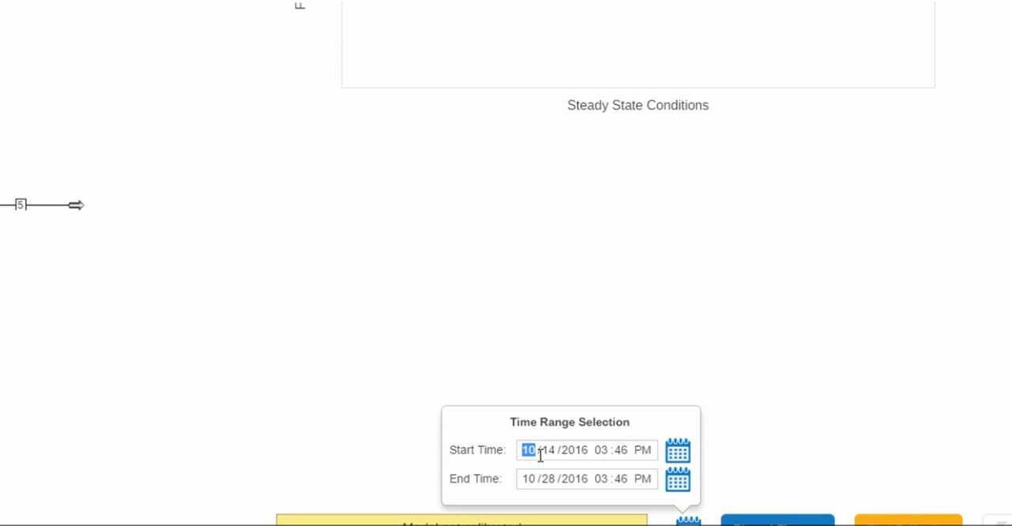
{"action": "left_click", "coordinate": [508, 270]}
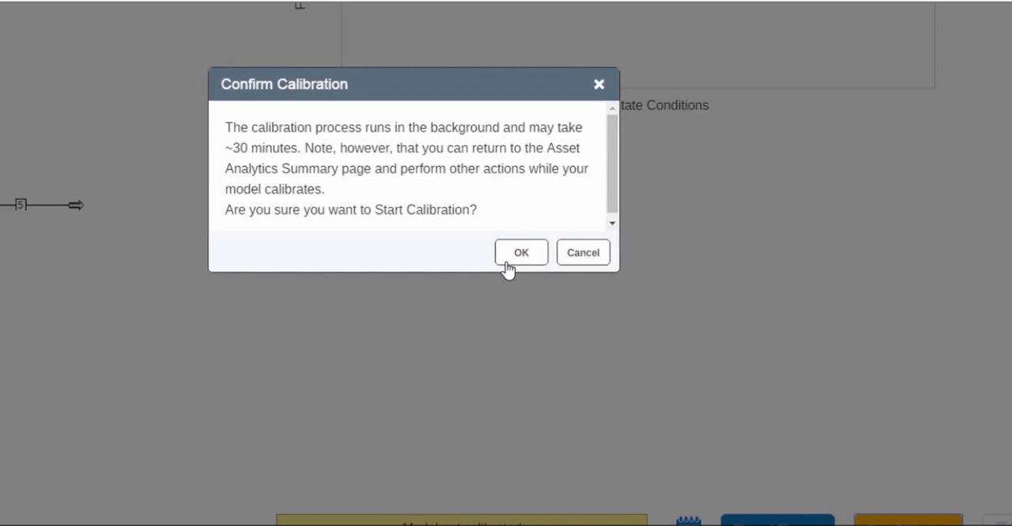
{"action": "left_click", "coordinate": [507, 270]}
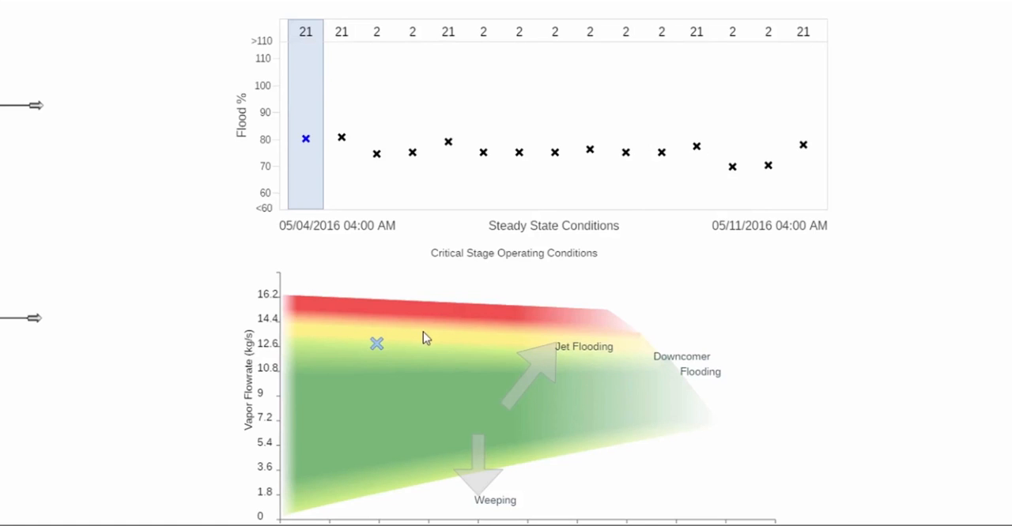
Step: Examine the flood percentage and critical-stage operating point for different steady-state conditions in the calibrated stability diagram
{"action": "left_click", "coordinate": [488, 113]}
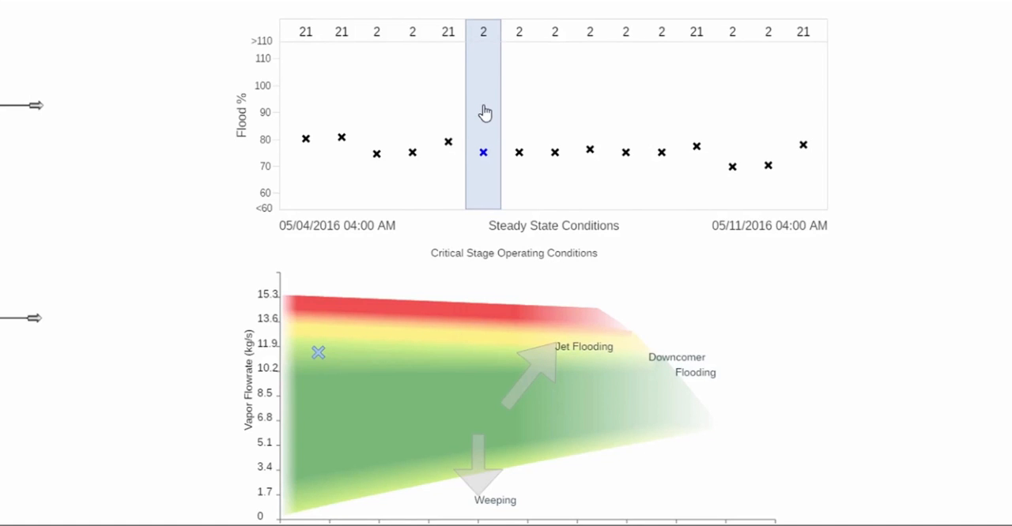
{"action": "left_click", "coordinate": [799, 132]}
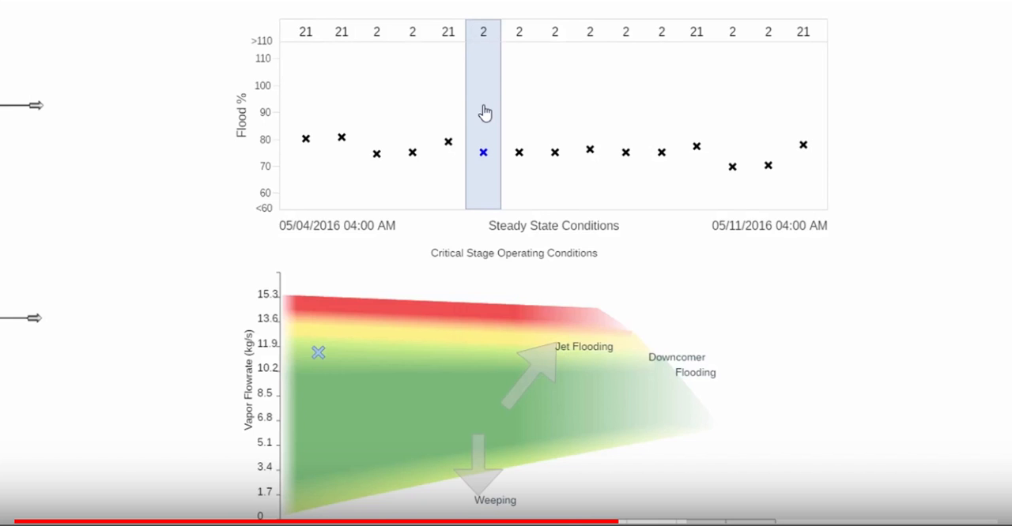
{"action": "left_click", "coordinate": [707, 336]}
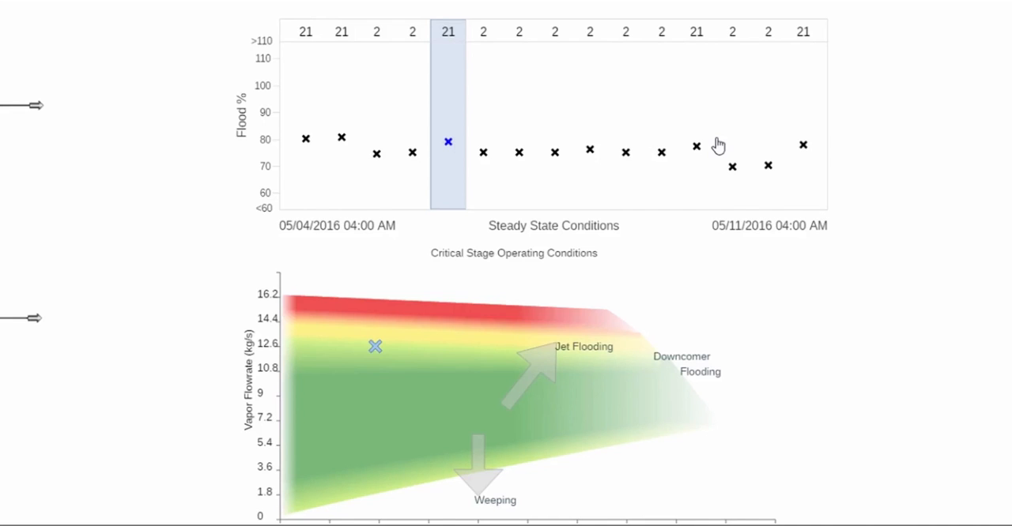
Step: Compare the measured and estimated temperatures of the tray 10 tag V10-TI-3110 in the temperature reconciliation results
{"action": "left_click", "coordinate": [52, 181]}
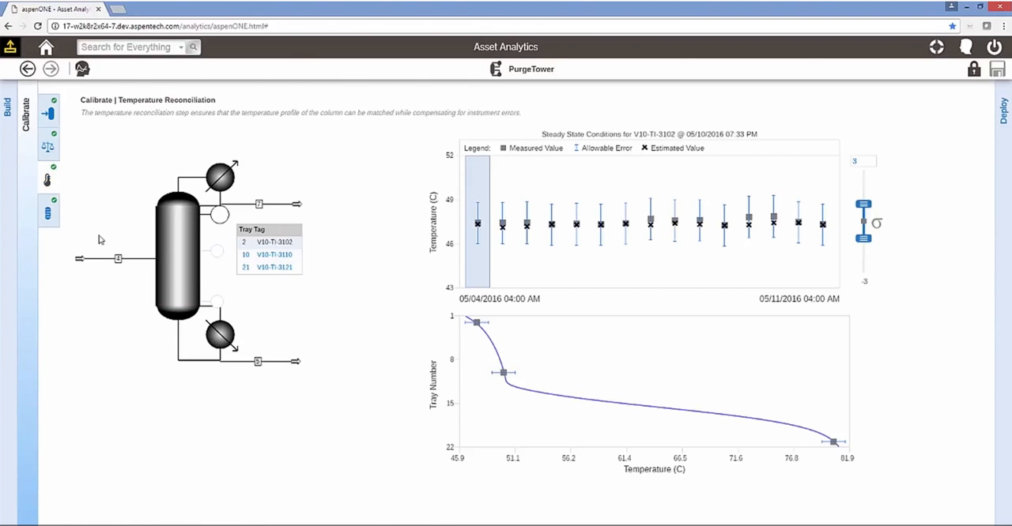
{"action": "left_click", "coordinate": [243, 257]}
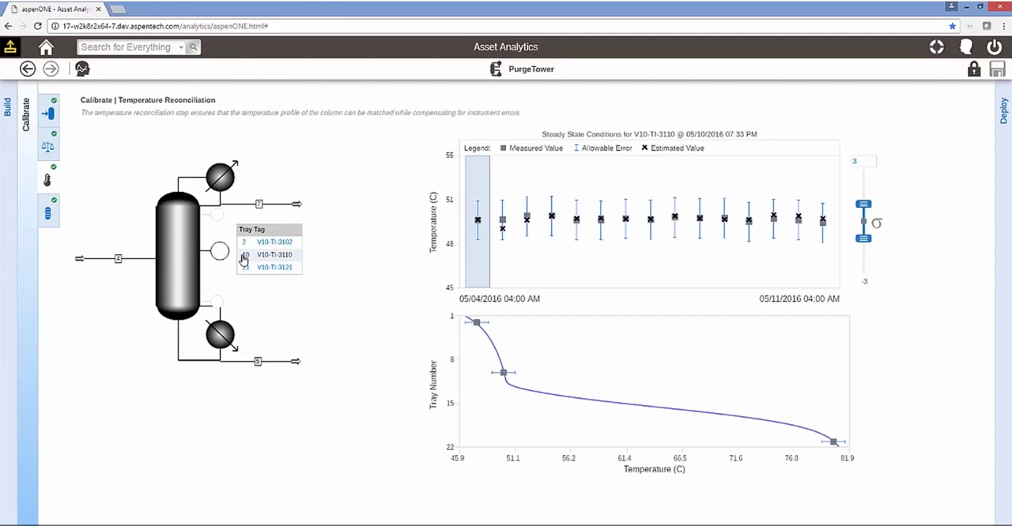
Step: Check the tray 21 tag V10-TI-3121, and compare measured and estimated flows of streams 4, 5 and 7 in the flow reconciliation results
{"action": "left_click", "coordinate": [243, 269]}
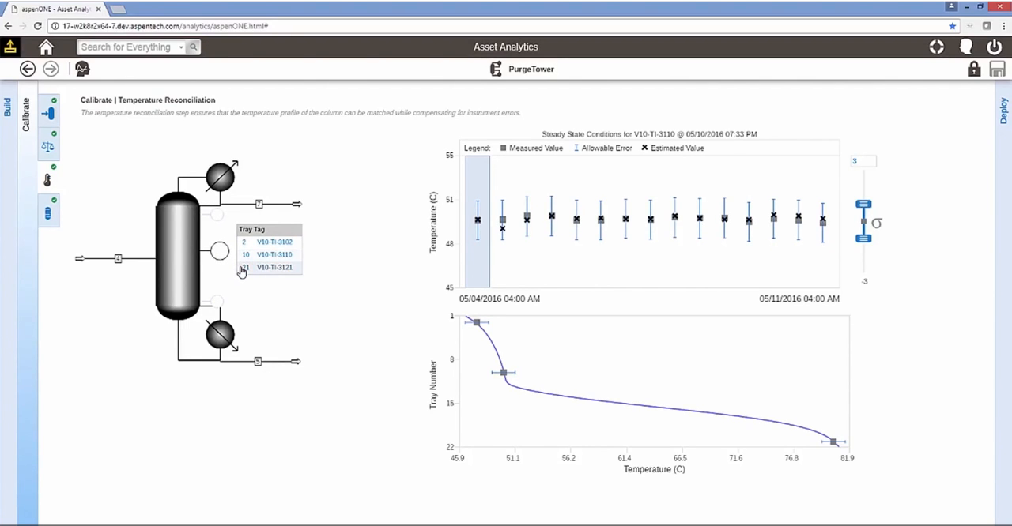
{"action": "left_click", "coordinate": [49, 148]}
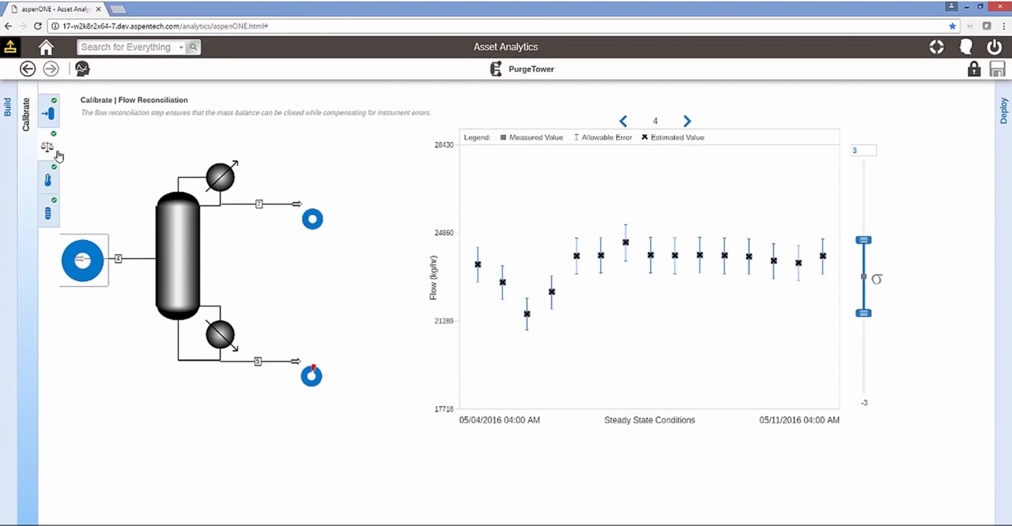
{"action": "left_click", "coordinate": [310, 378]}
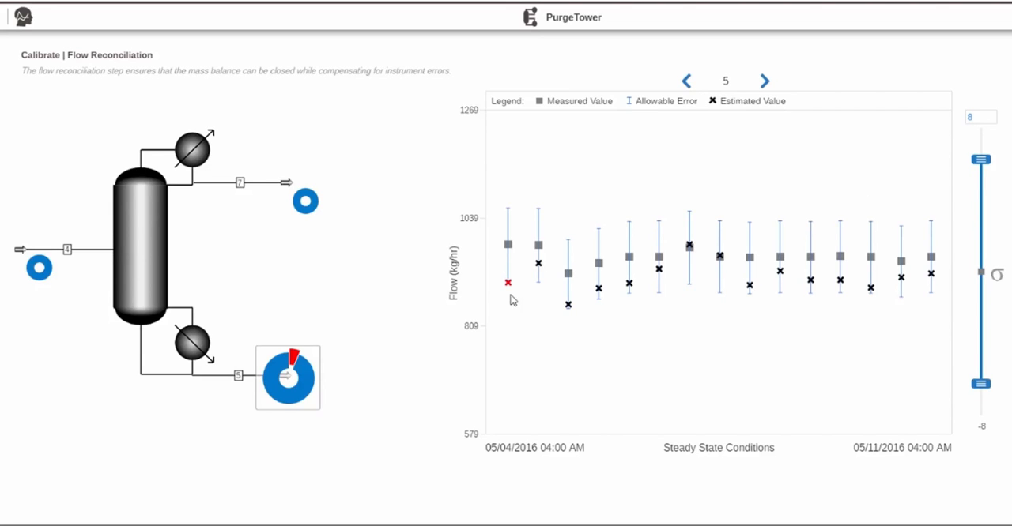
{"action": "left_click", "coordinate": [45, 274]}
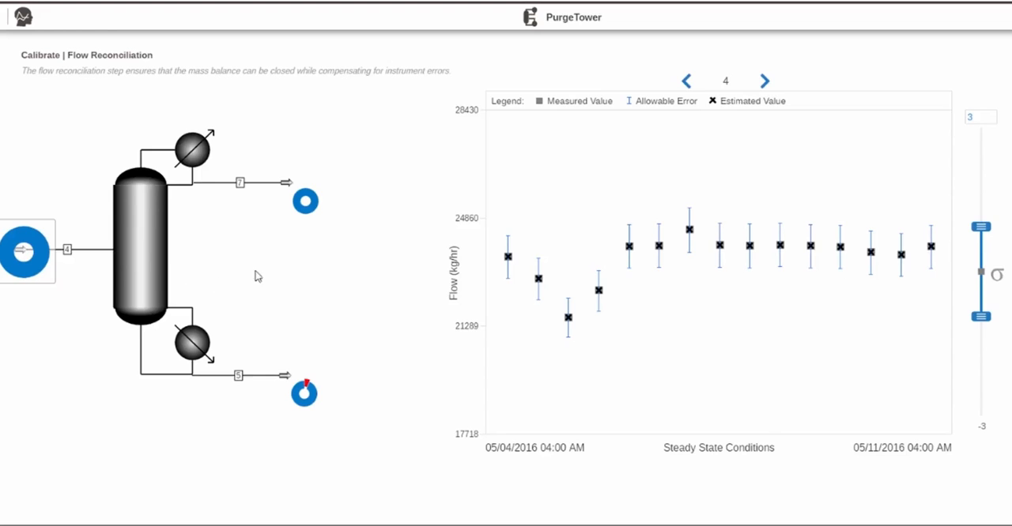
{"action": "left_click", "coordinate": [298, 212]}
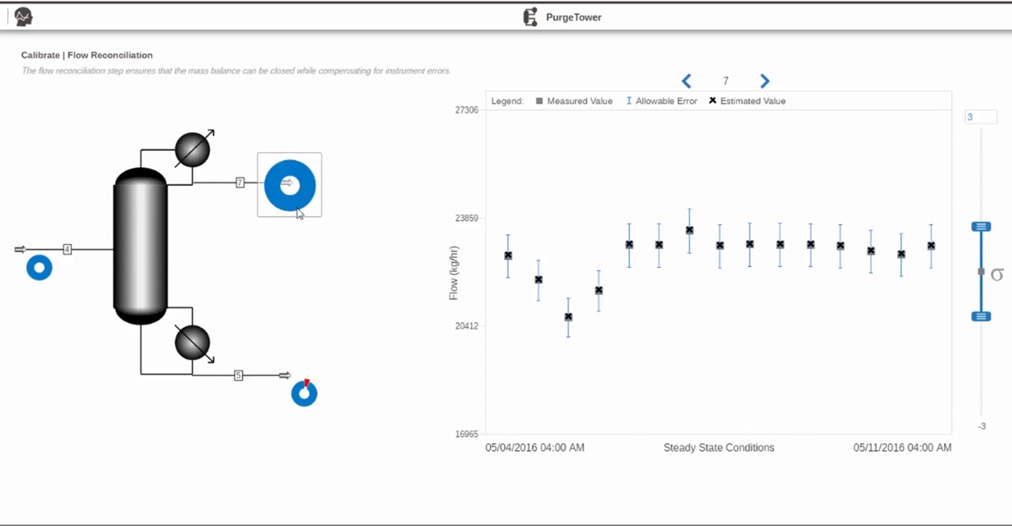
{"action": "left_click", "coordinate": [885, 256]}
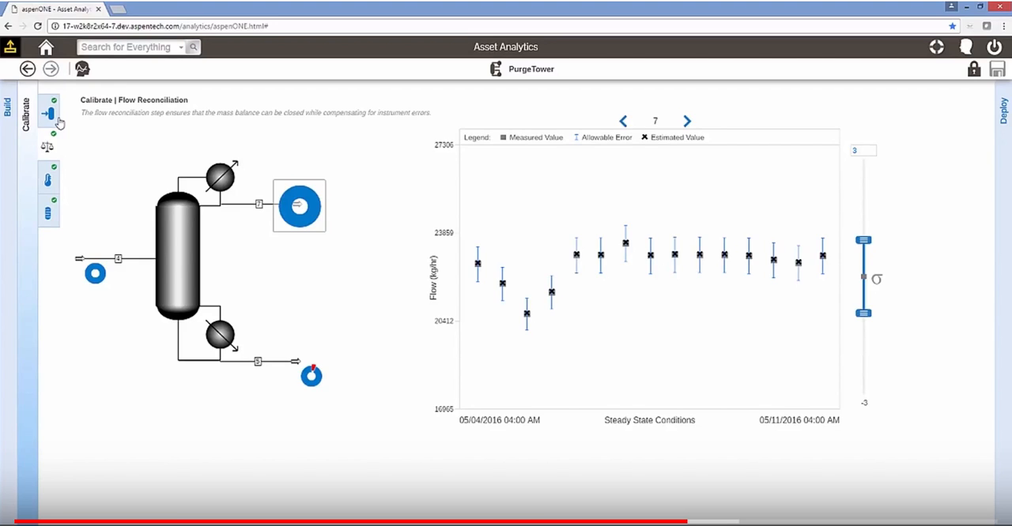
Step: Review the stream 4 composition ranges and IC5 parity plot in the feed estimation results, and reopen the stability diagram
{"action": "left_click", "coordinate": [56, 118]}
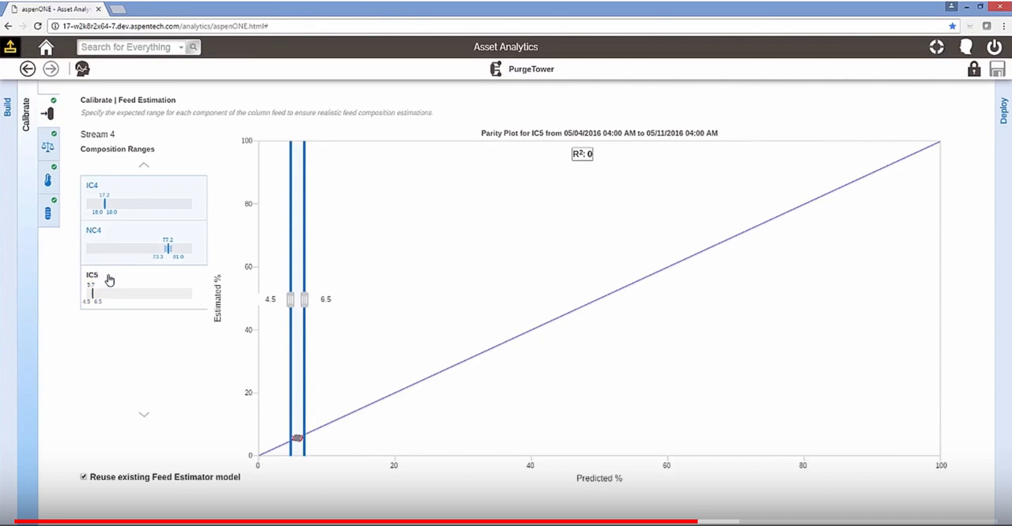
{"action": "left_click", "coordinate": [49, 214]}
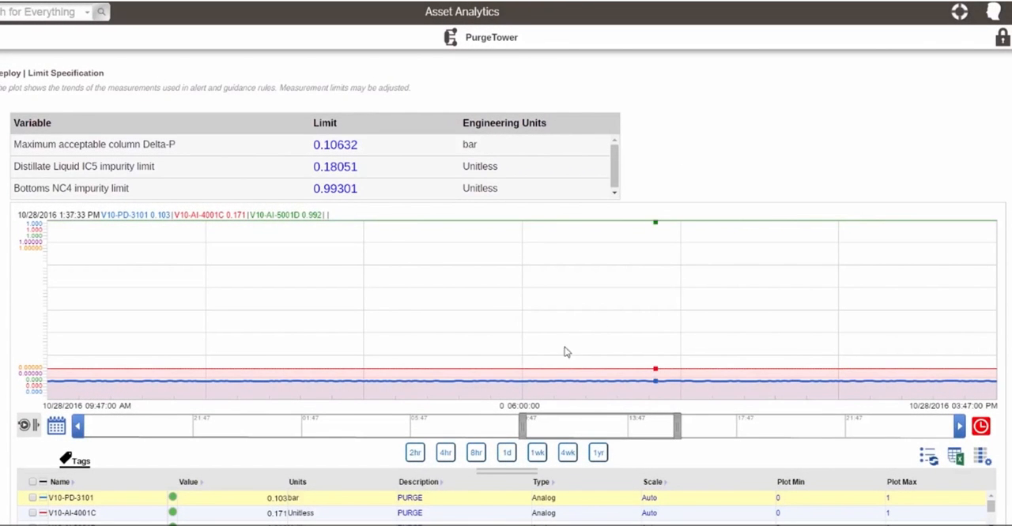
Step: Try to remove the V10-PD-3101 tag from the limit specification trend
{"action": "left_click", "coordinate": [32, 500]}
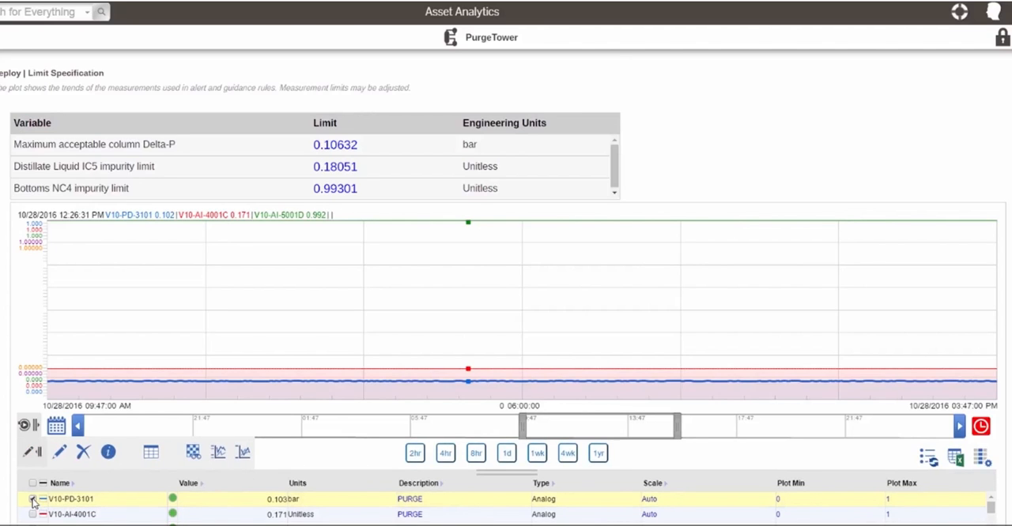
{"action": "left_click", "coordinate": [83, 454]}
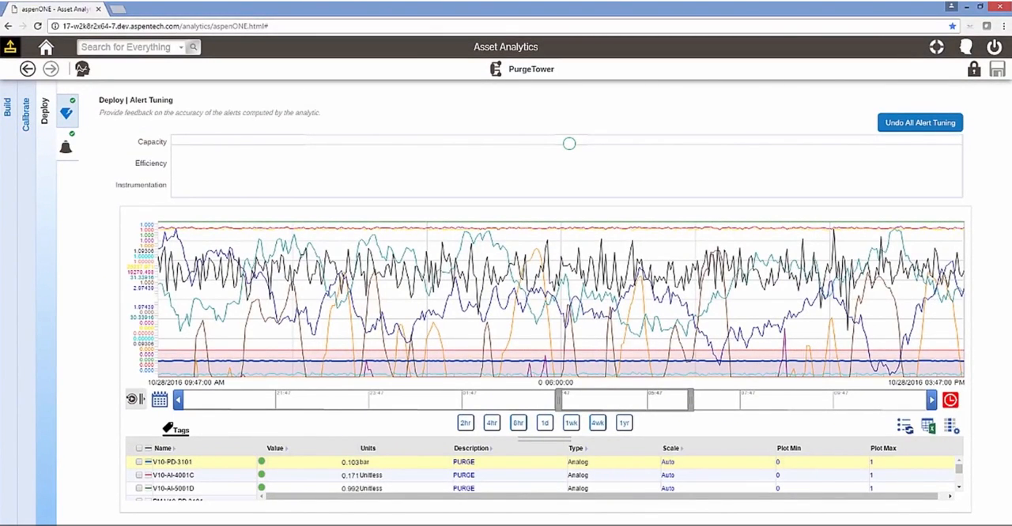
Step: Mark the candidate capacity event in Alert Tuning as an incipient flood alert
{"action": "left_click", "coordinate": [619, 317]}
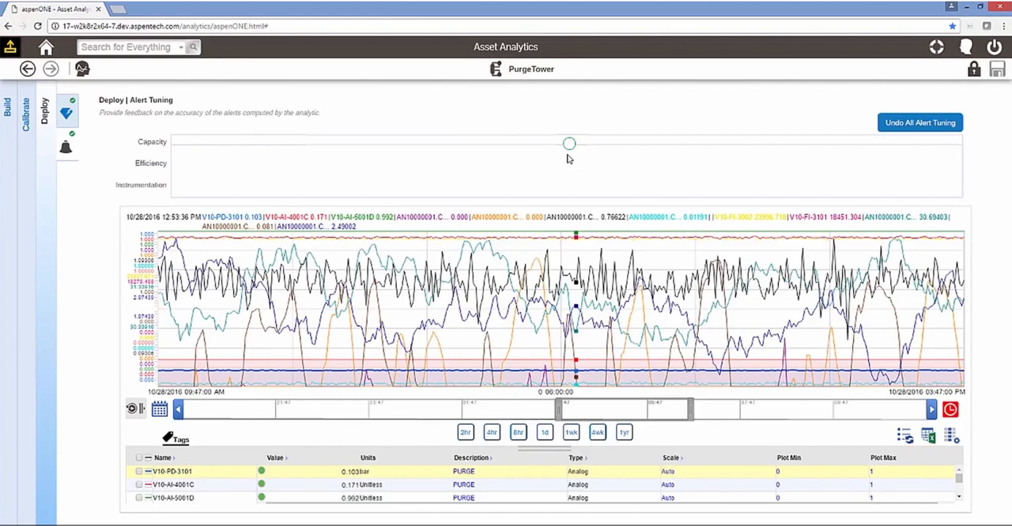
{"action": "left_click", "coordinate": [569, 146]}
{"action": "left_click", "coordinate": [837, 331]}
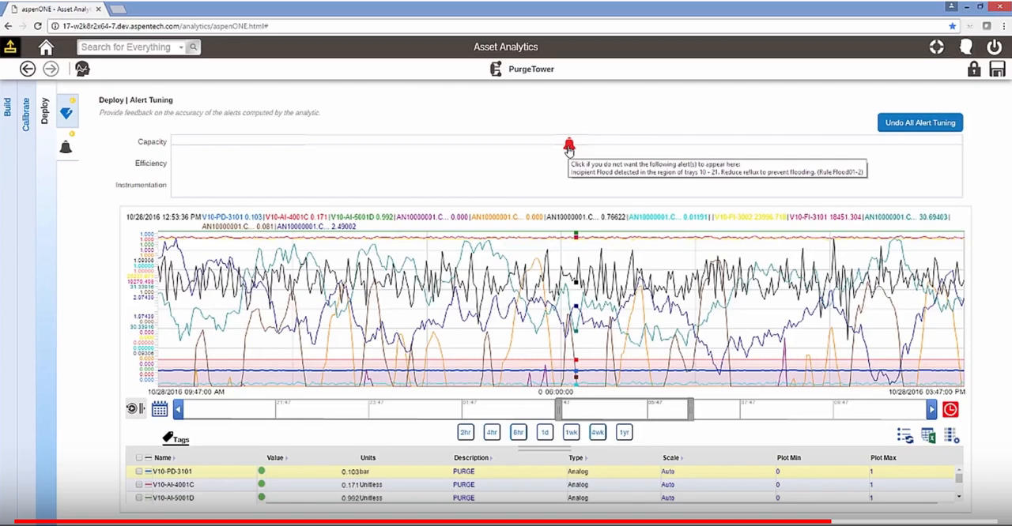
{"action": "left_click", "coordinate": [647, 229]}
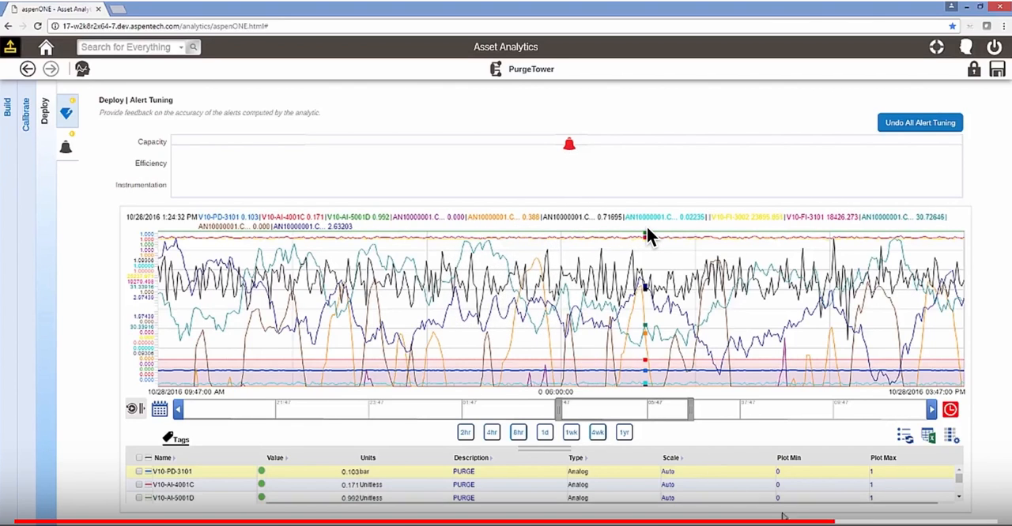
{"action": "left_click", "coordinate": [646, 229]}
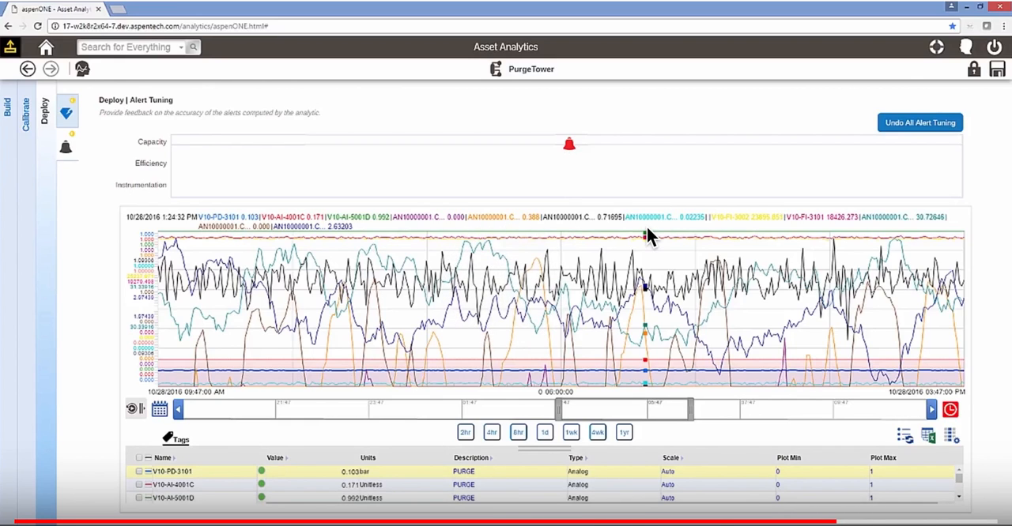
Step: Save the alert tuning changes and deploy the analytic so that it is visible to Plant Operators
{"action": "left_click", "coordinate": [789, 253]}
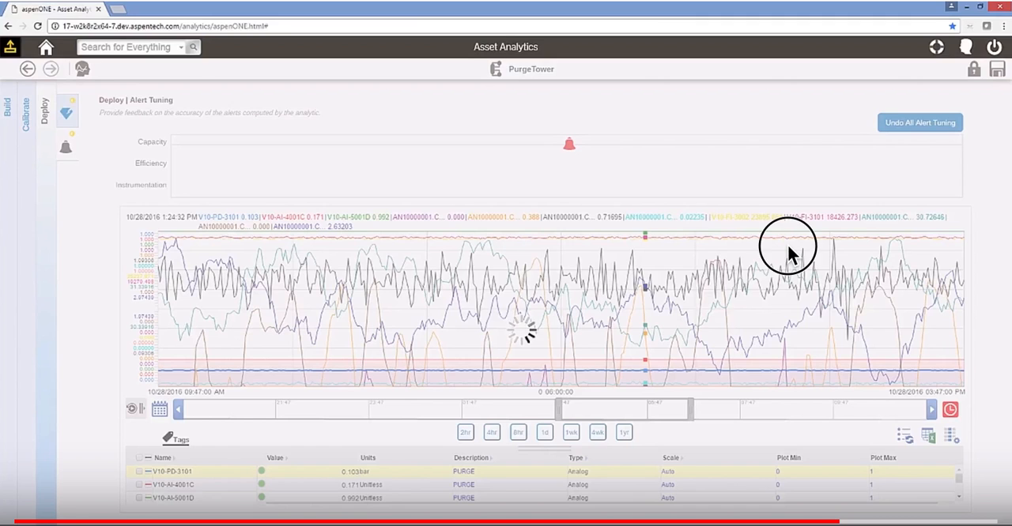
{"action": "left_click", "coordinate": [789, 247]}
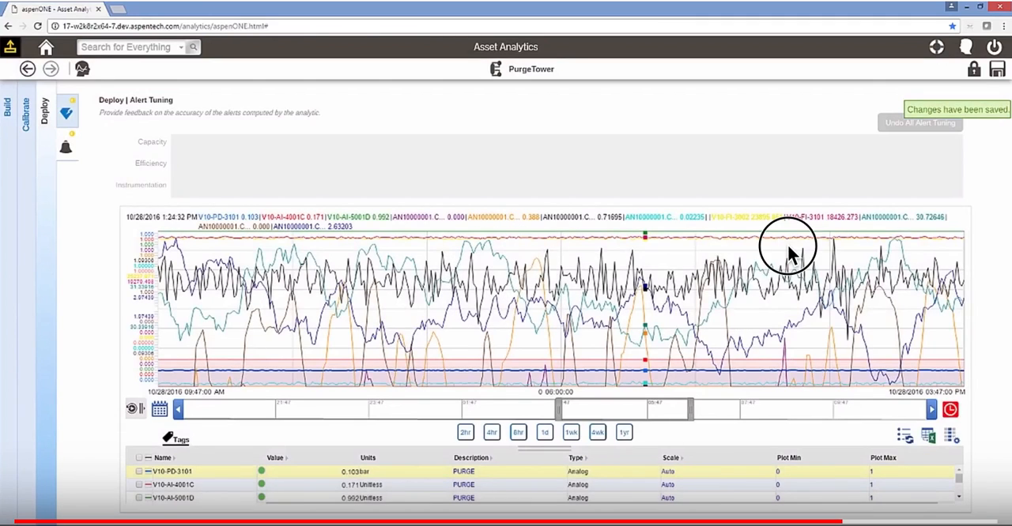
{"action": "left_click", "coordinate": [789, 253]}
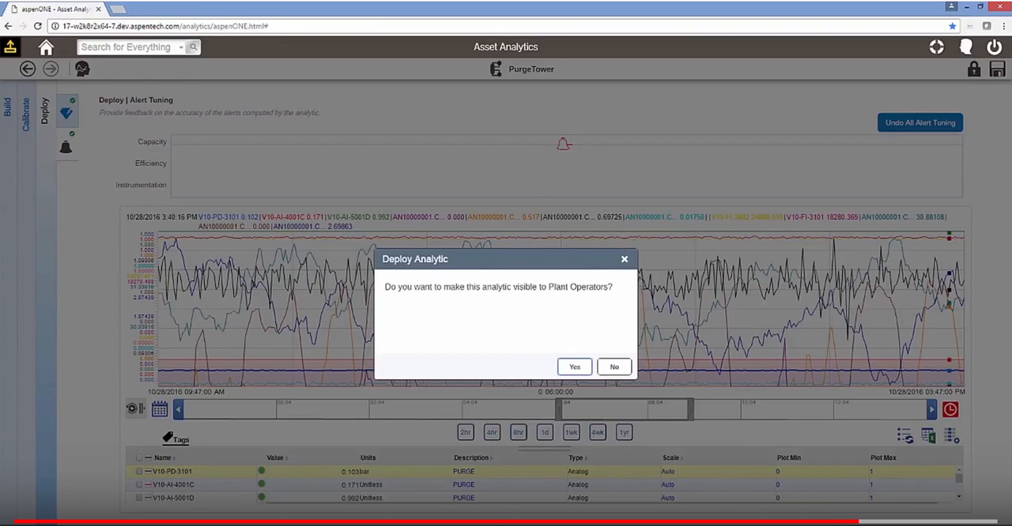
{"action": "left_click", "coordinate": [575, 369]}
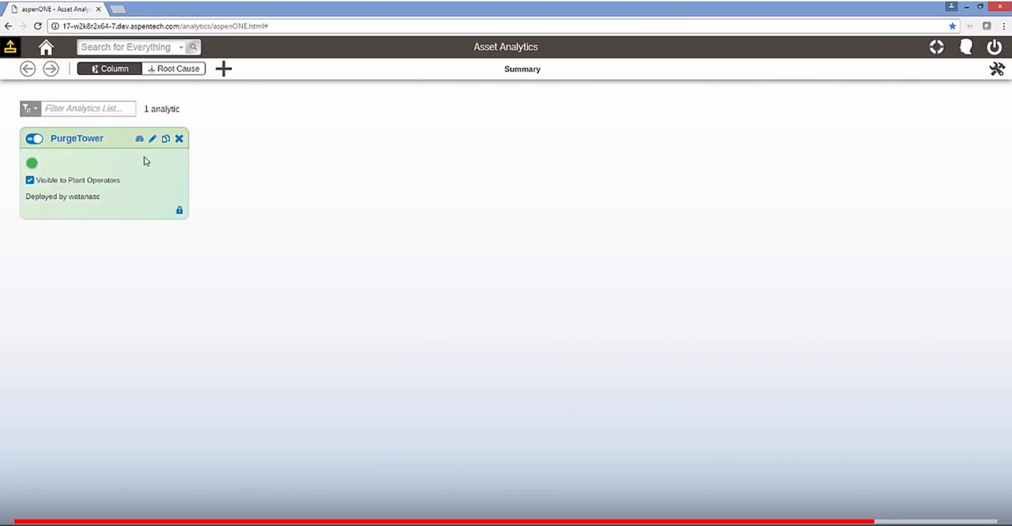
Step: Open the PurgeTower monitoring dashboard and review the critical stage operating conditions, tray temperature trends and pressure drop trend
{"action": "left_click", "coordinate": [143, 146]}
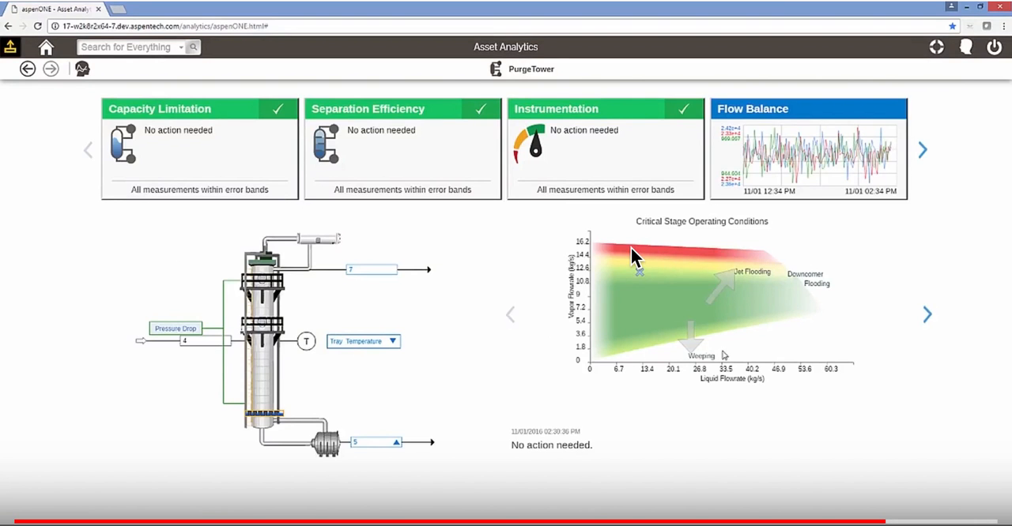
{"action": "left_click", "coordinate": [927, 316]}
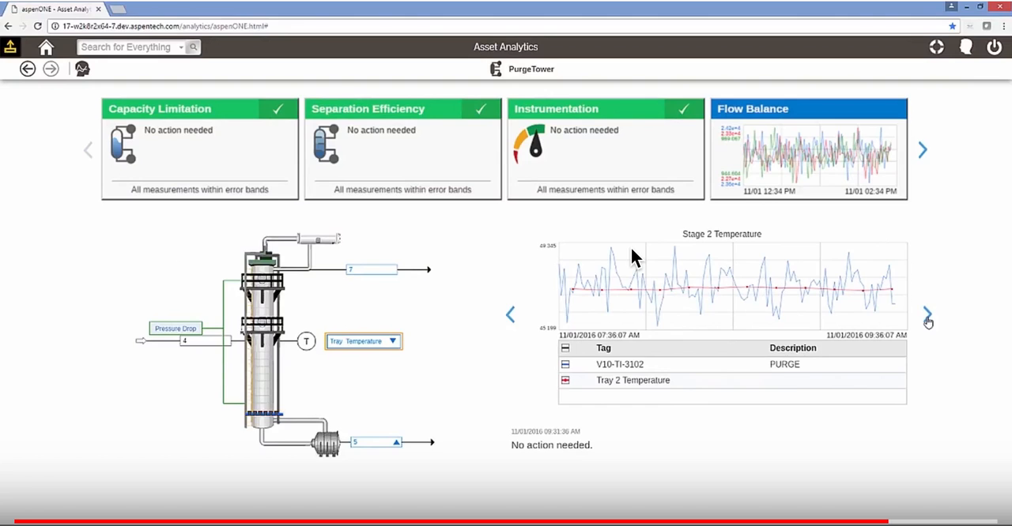
{"action": "left_click", "coordinate": [928, 317]}
{"action": "left_click", "coordinate": [927, 317]}
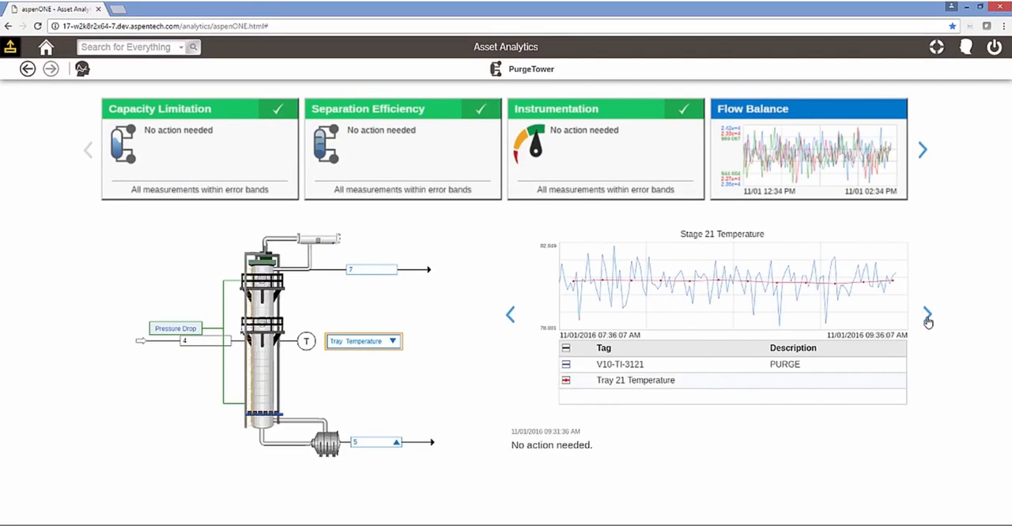
{"action": "left_click", "coordinate": [927, 317]}
{"action": "left_click", "coordinate": [927, 317]}
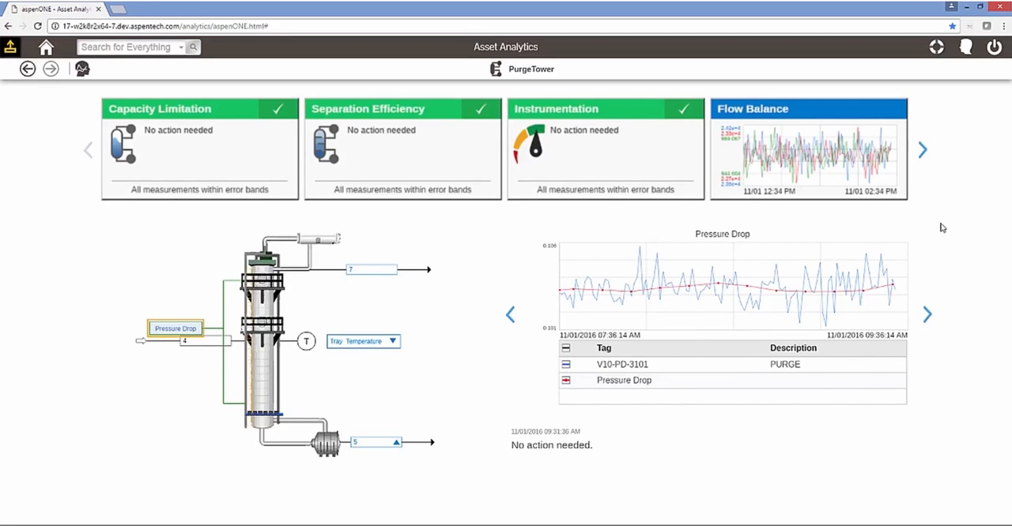
Step: Review the dashboard's summary cards from Capacity Limitation through Condenser and Reboiler, and return to the first cards
{"action": "left_click", "coordinate": [923, 155]}
{"action": "left_click", "coordinate": [923, 154]}
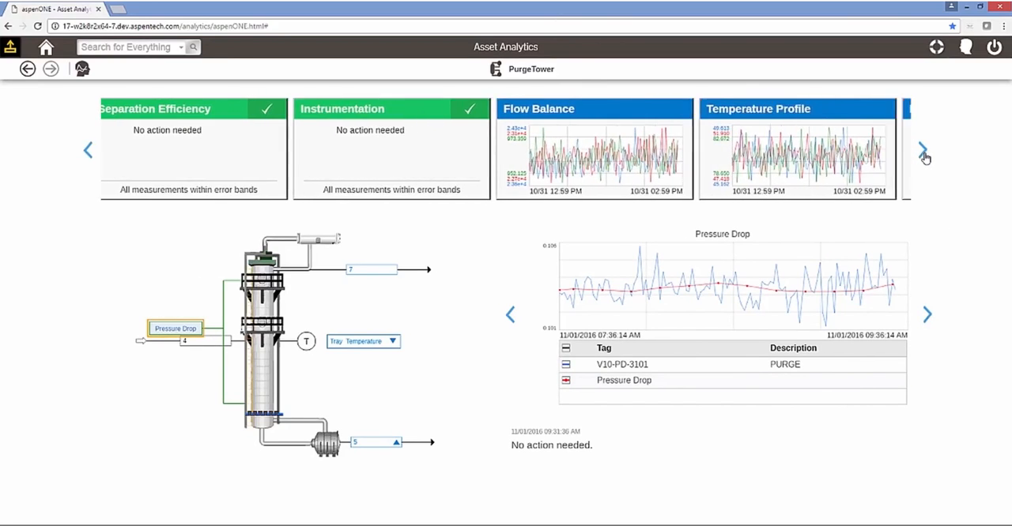
{"action": "left_click", "coordinate": [923, 154]}
{"action": "left_click", "coordinate": [923, 154]}
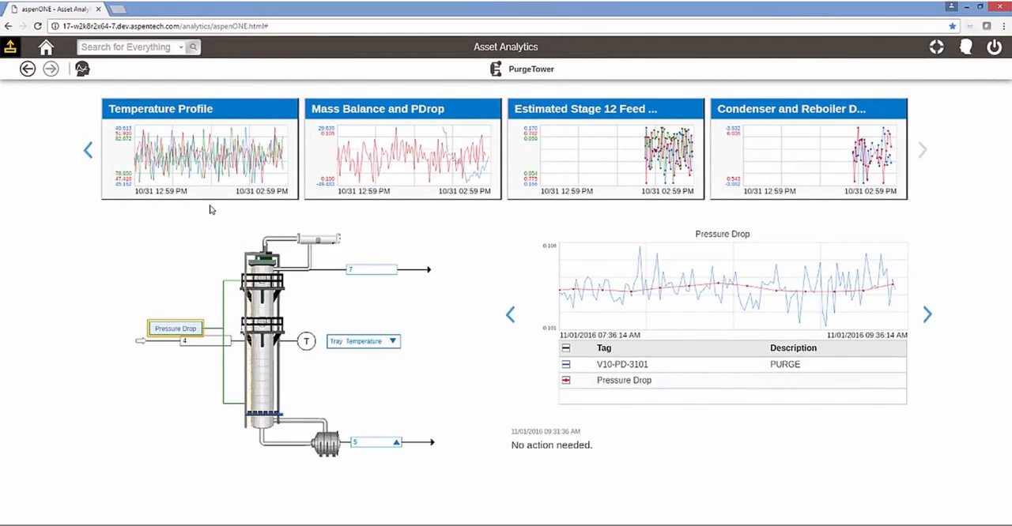
{"action": "left_click", "coordinate": [90, 158]}
{"action": "left_click", "coordinate": [90, 158]}
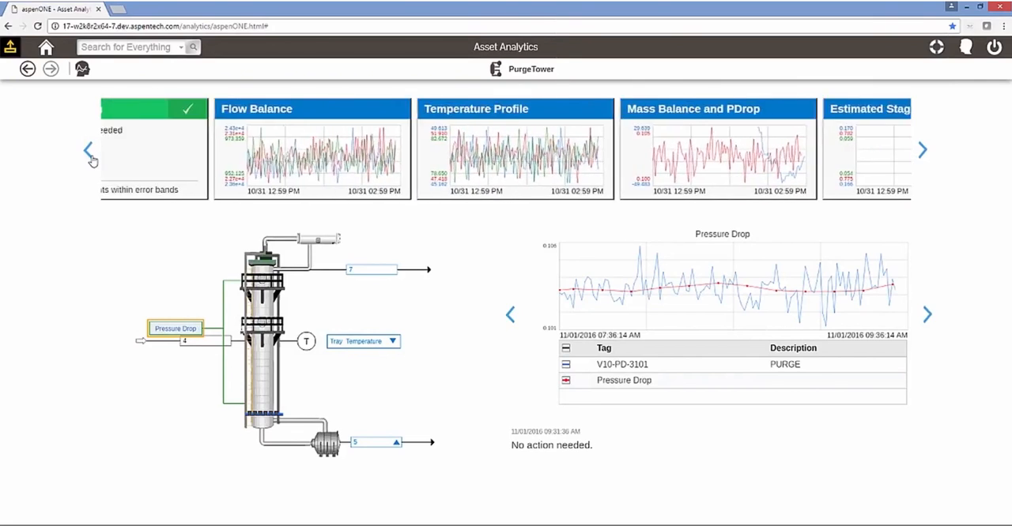
{"action": "left_click", "coordinate": [90, 158]}
{"action": "left_click", "coordinate": [91, 159]}
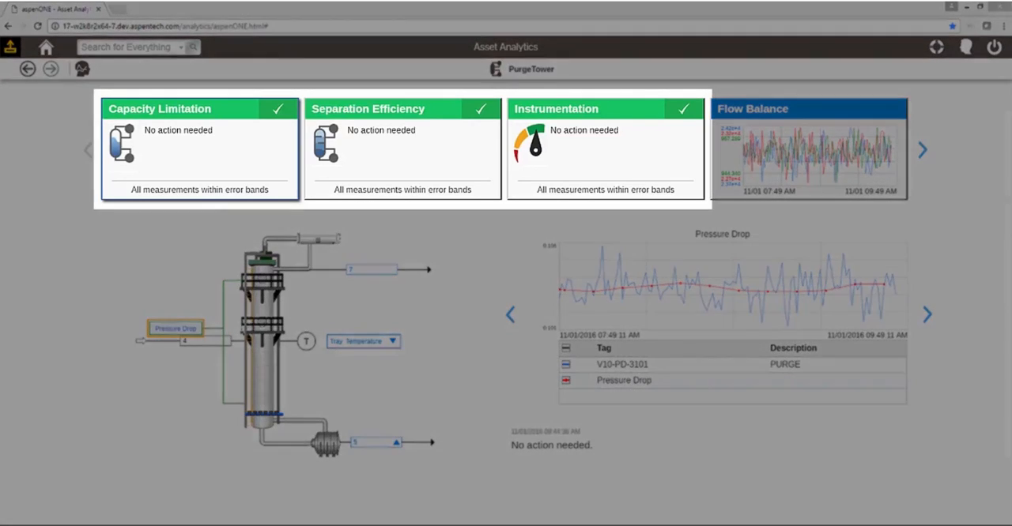
{"action": "scroll", "coordinate": [763, 95], "scroll_direction": "down", "scroll_amount": 3}
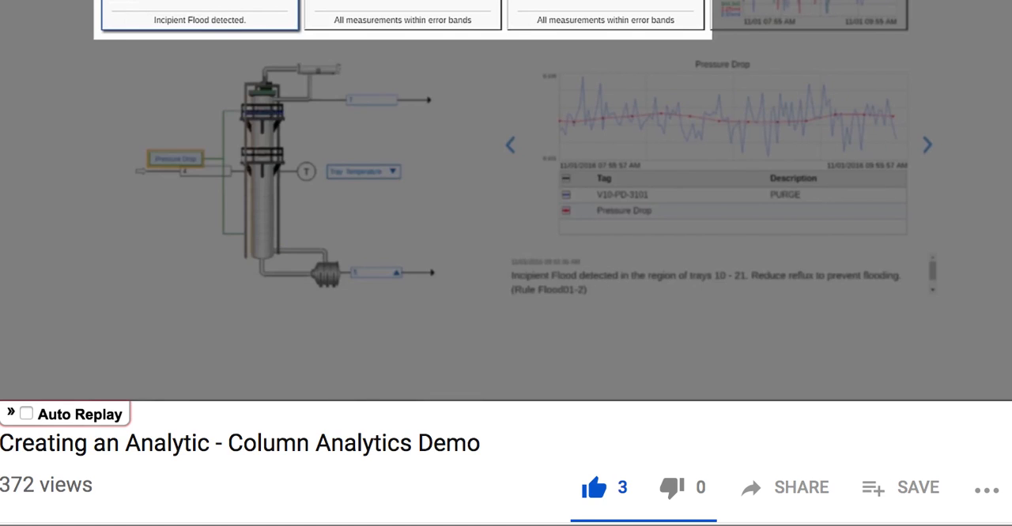
{"action": "scroll", "coordinate": [505, 263], "scroll_direction": "up", "scroll_amount": 3}
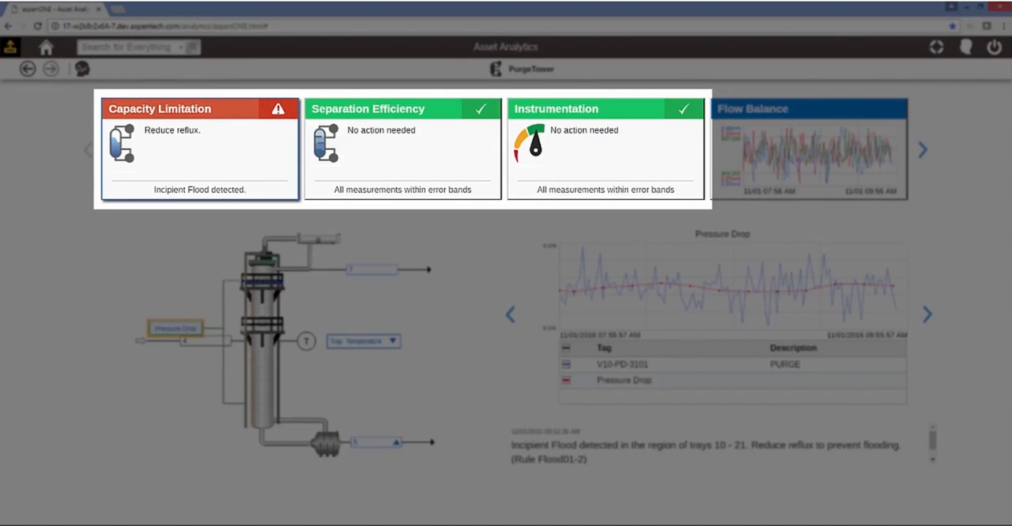
{"action": "left_click", "coordinate": [510, 275]}
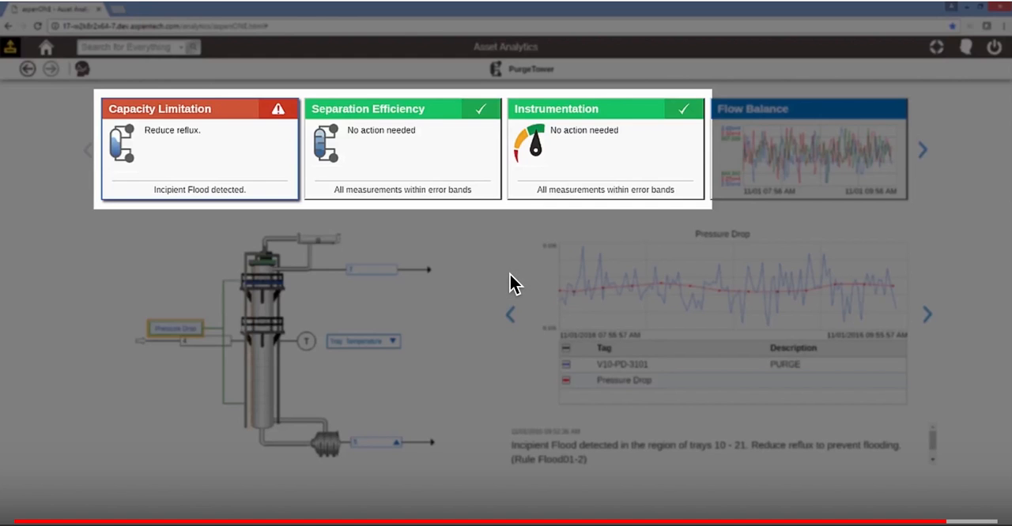